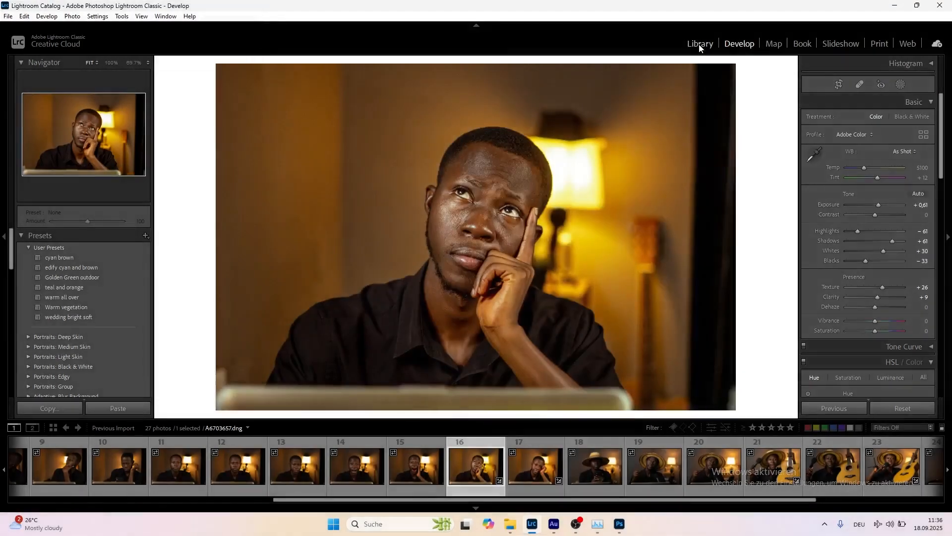
- Add all four photos from the Downloads subfolder Detty Studio 33 on drive C: to the catalog
left_click(564, 64)
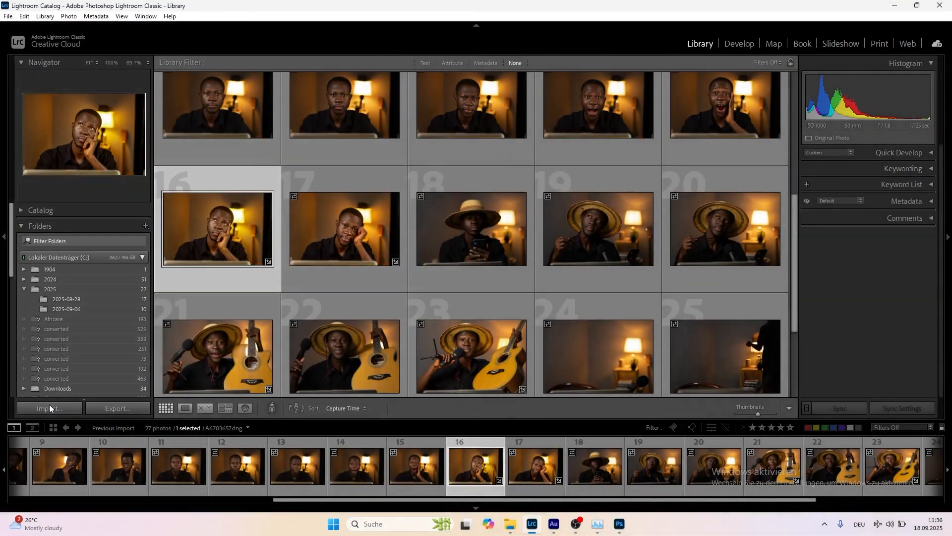
left_click(50, 408)
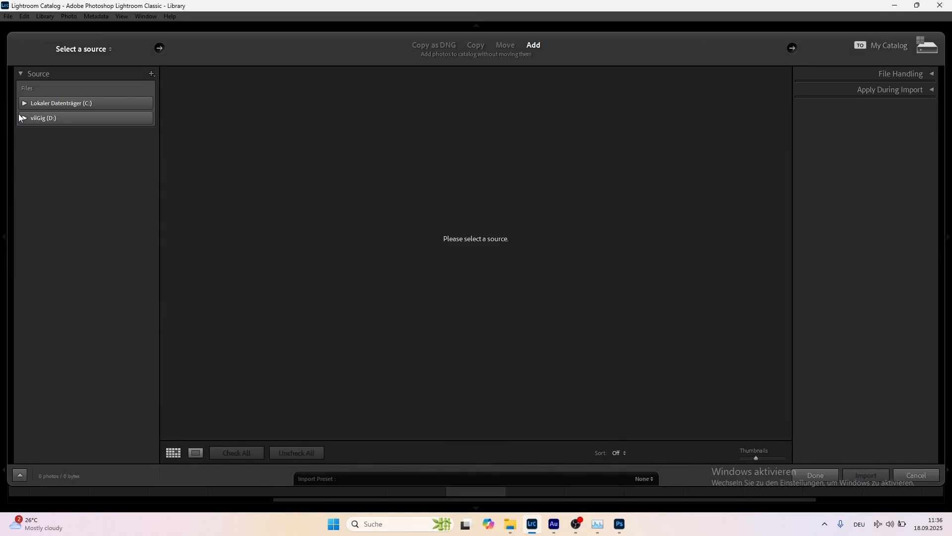
left_click(28, 118)
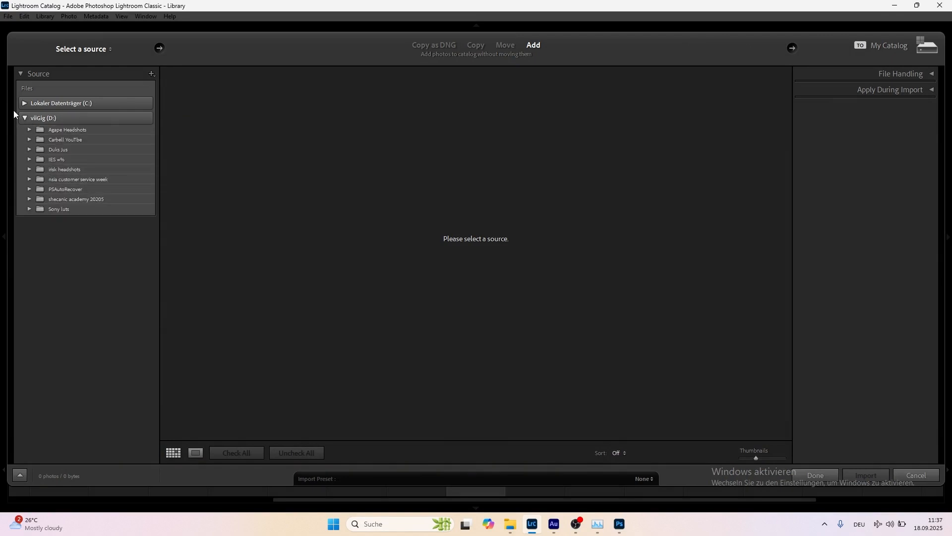
left_click(24, 118)
left_click(26, 104)
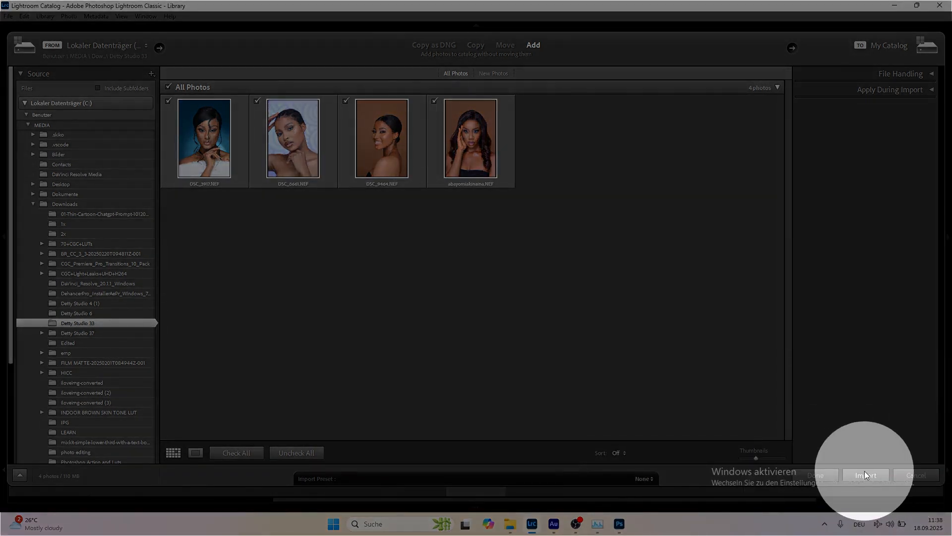
left_click(866, 475)
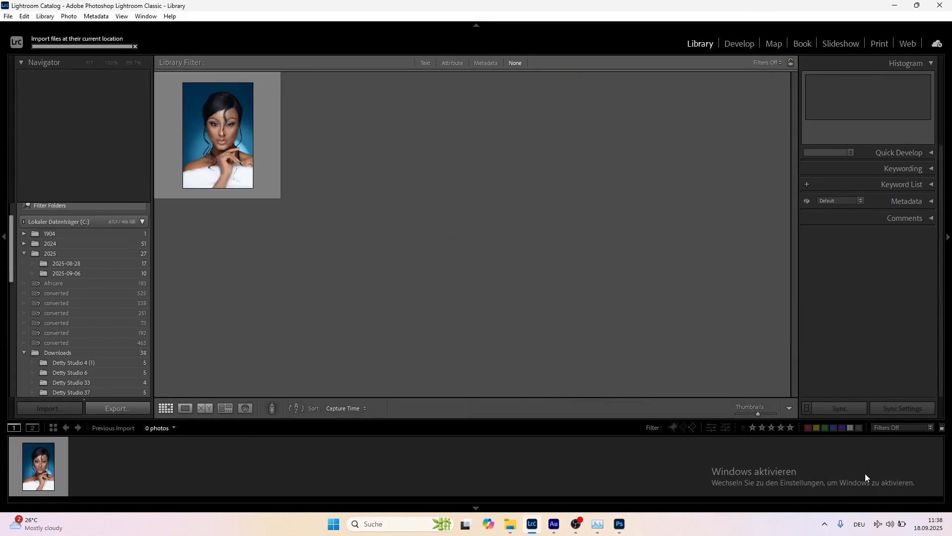
- Switch to File Explorer, select all the NEF files in the Detty Studio 33 folder to review them, and return to Lightroom
mouse_move(513, 527)
left_click(561, 454)
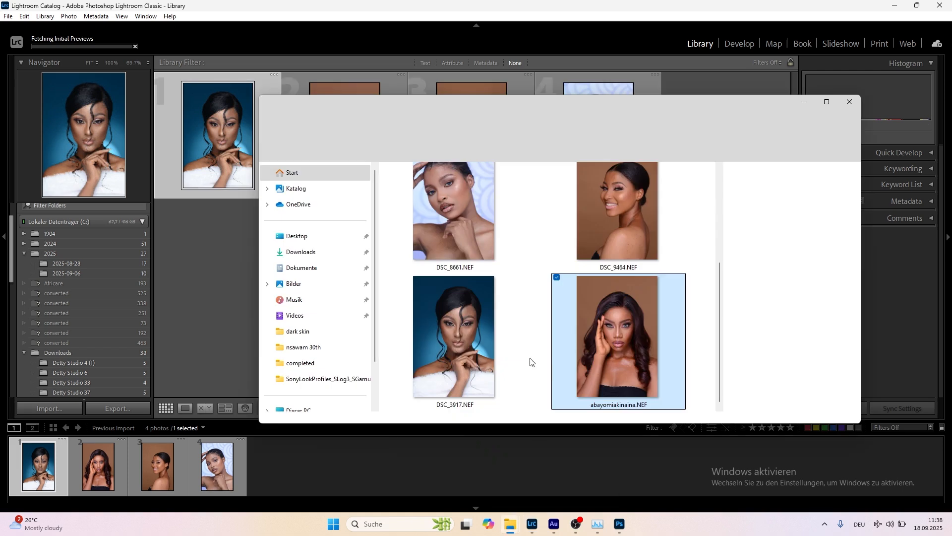
key("ctrl+a")
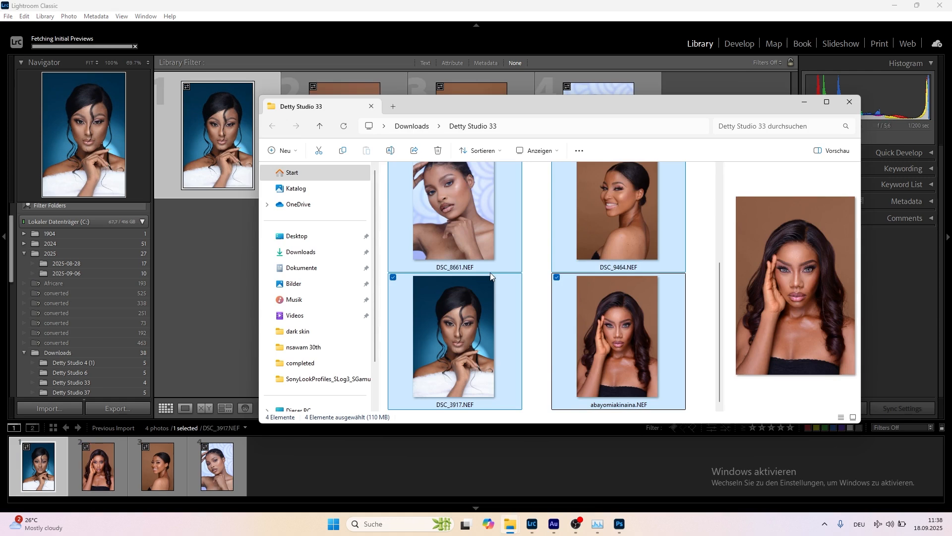
left_click(431, 5)
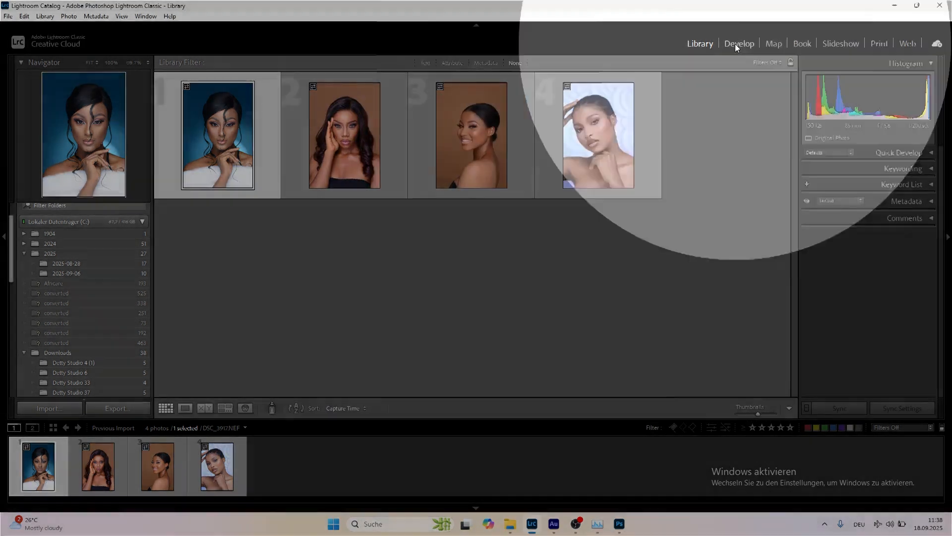
- Open the portrait of the woman with long wavy hair in the Develop module and inspect her facial and chest skin up close
left_click(735, 44)
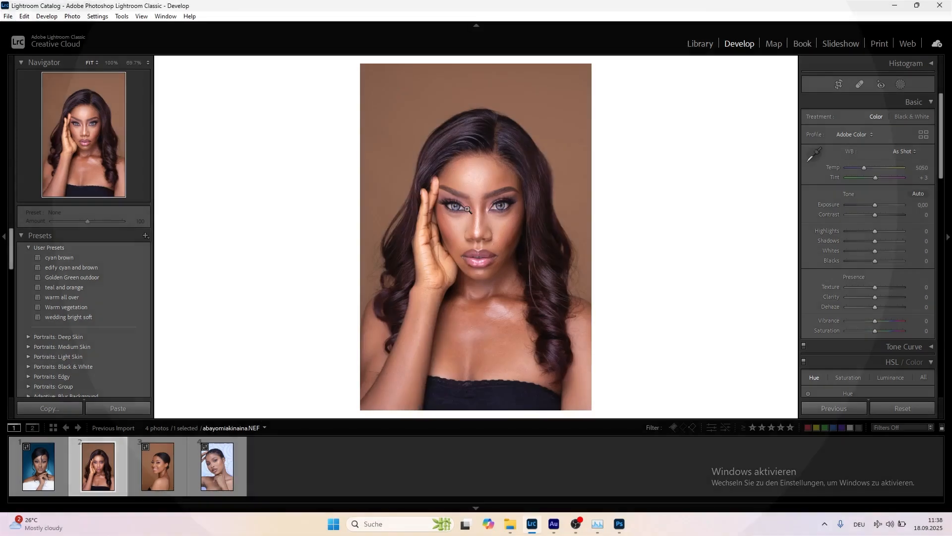
left_click(468, 210)
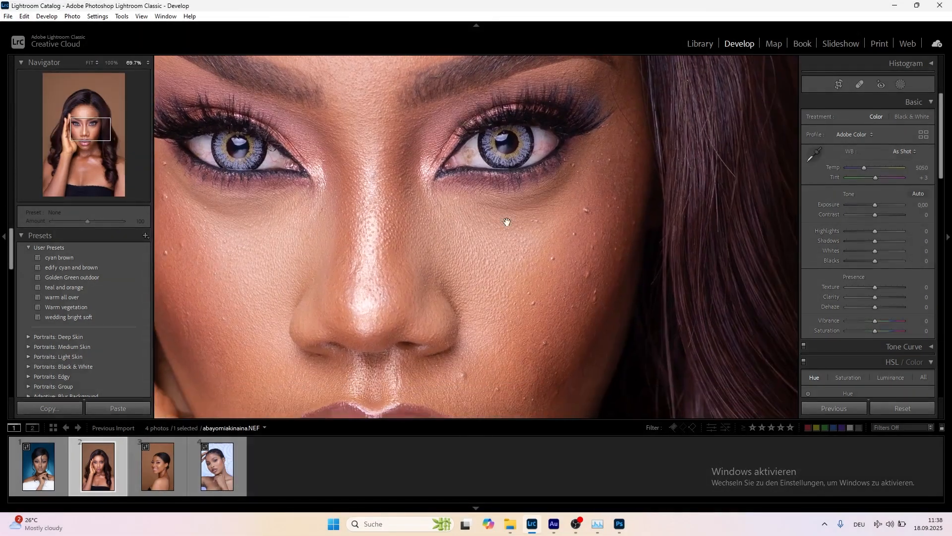
left_click_drag(601, 226, 552, 120)
left_click_drag(511, 279, 606, 161)
left_click_drag(464, 304, 366, 134)
left_click_drag(559, 238, 370, 194)
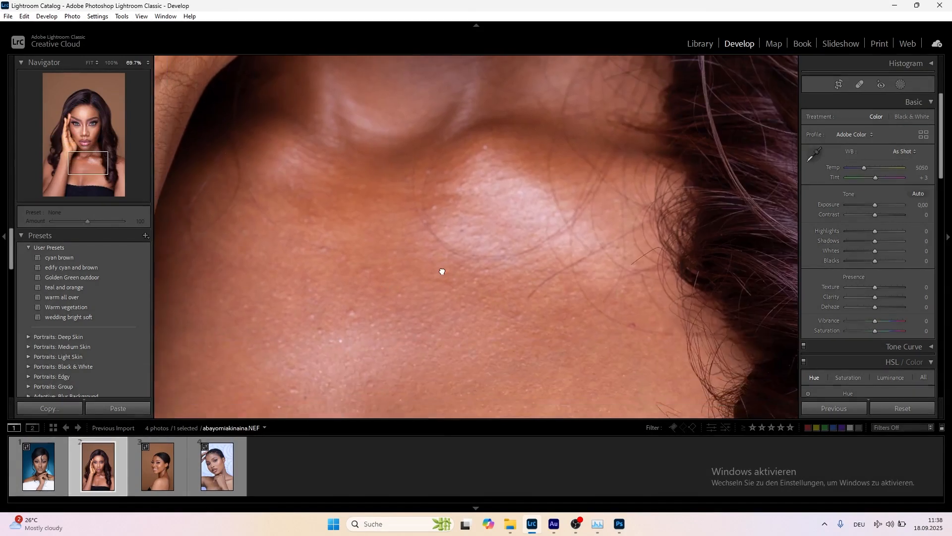
left_click_drag(250, 263, 354, 333)
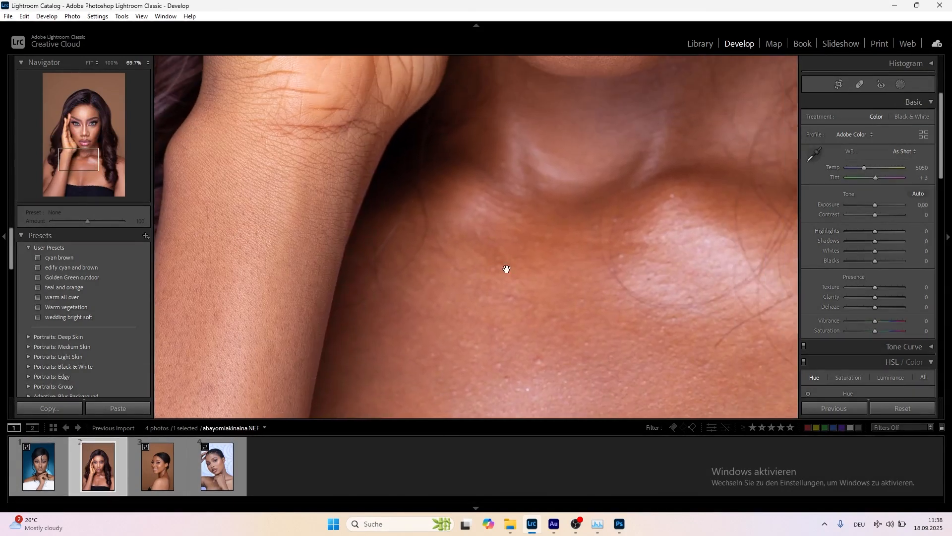
left_click(546, 233)
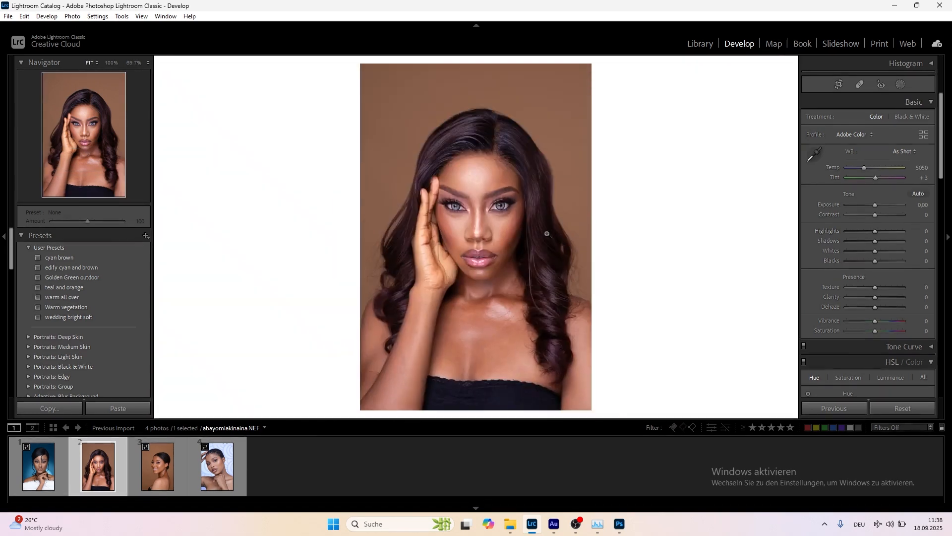
- Examine the unedited portrait's eyes, nose, lips and cheek texture at close zoom
left_click(489, 293)
left_click(486, 291)
left_click(480, 128)
scroll(478, 162, "down", 5)
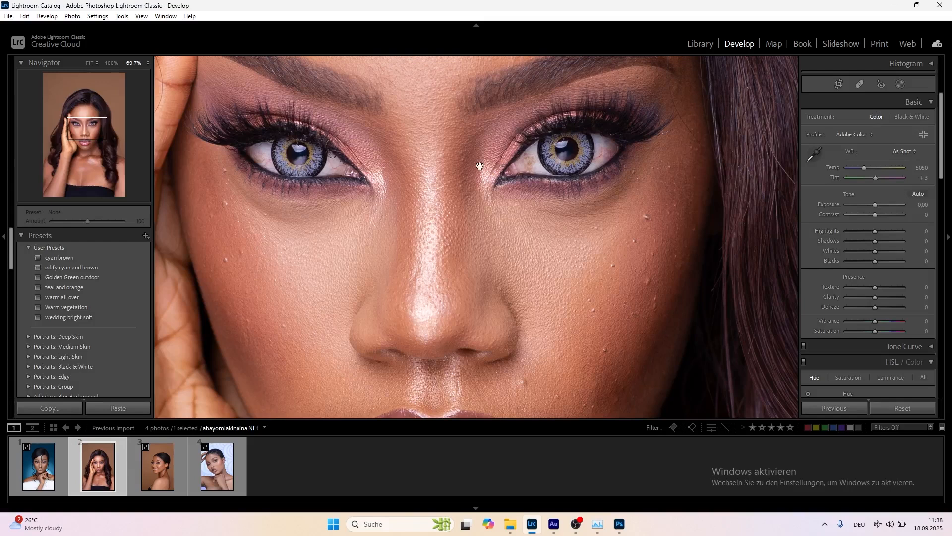
scroll(330, 261, "down", 3)
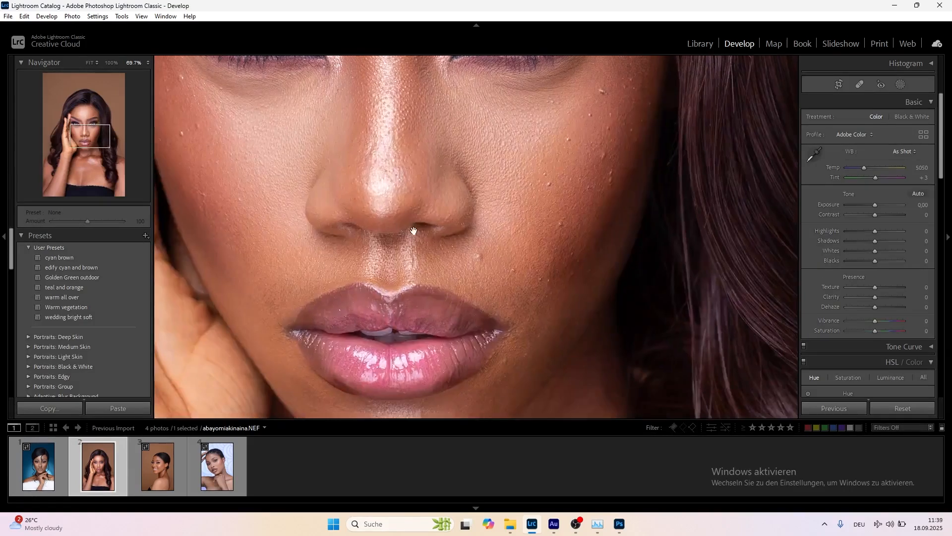
left_click_drag(404, 230, 433, 178)
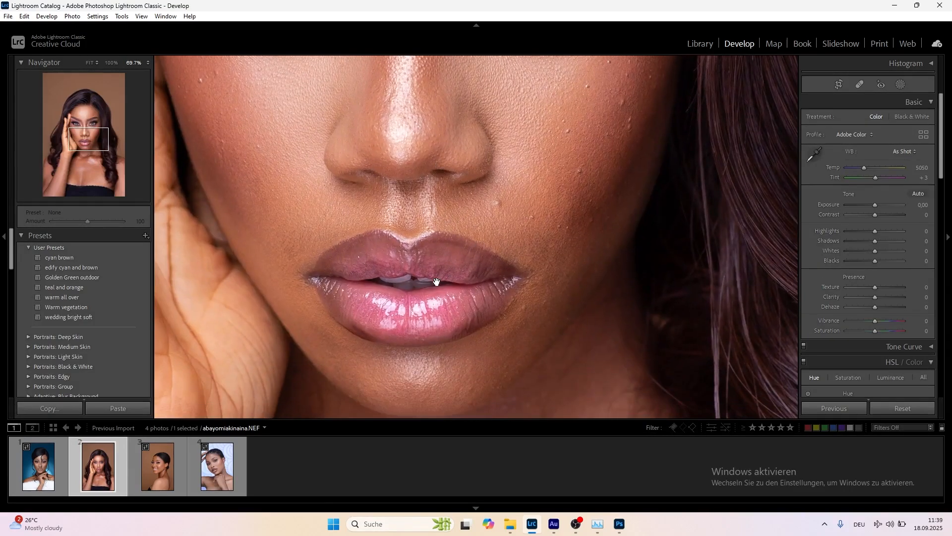
scroll(512, 239, "up", 5)
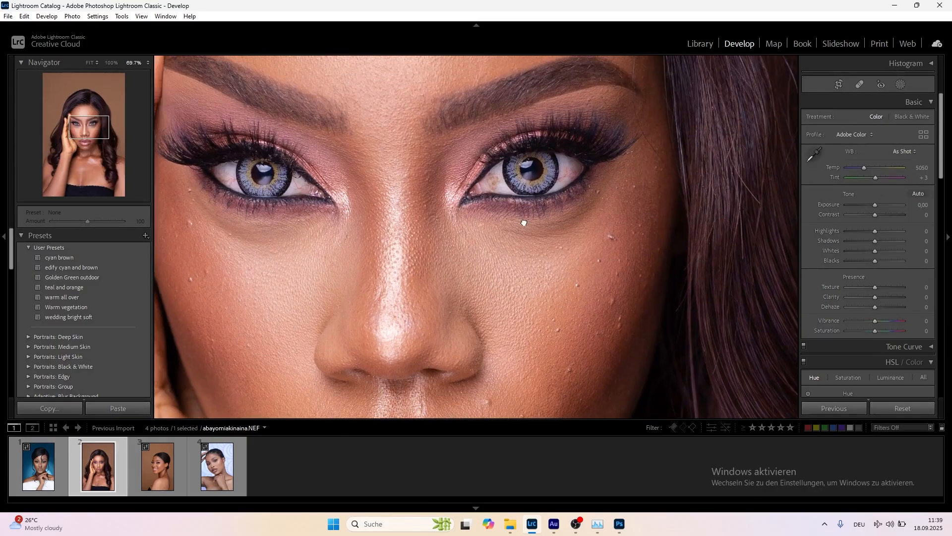
scroll(431, 98, "down", 1)
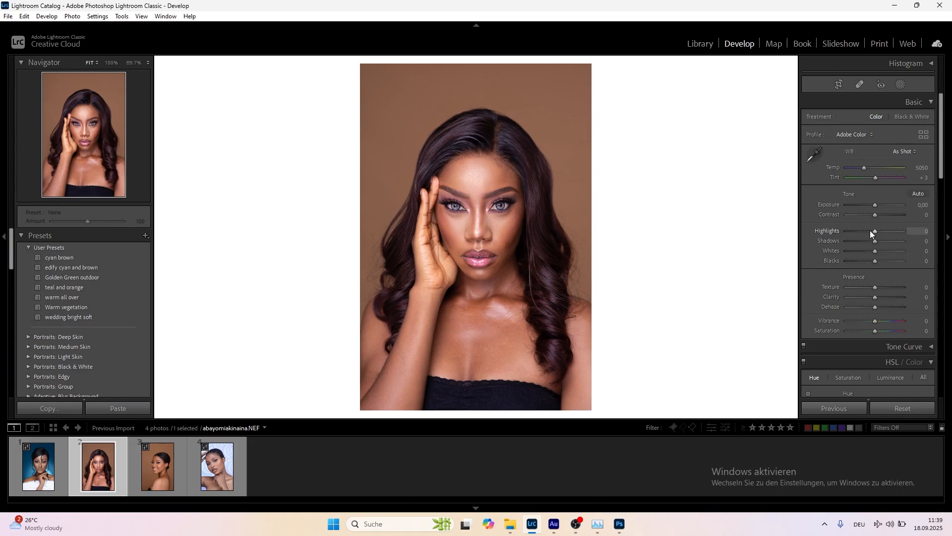
- Set the portrait's Highlights to -63, Shadows to +14 and Blacks to -16
mouse_move(866, 232)
left_mouse_down()
mouse_move(882, 230)
mouse_move(853, 232)
mouse_move(882, 238)
mouse_move(863, 237)
left_mouse_up()
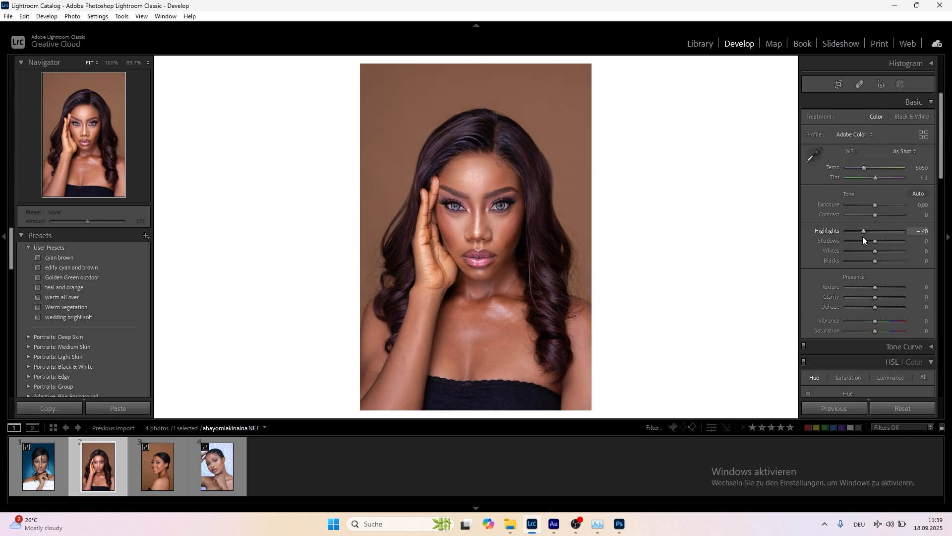
left_click_drag(863, 240, 858, 232)
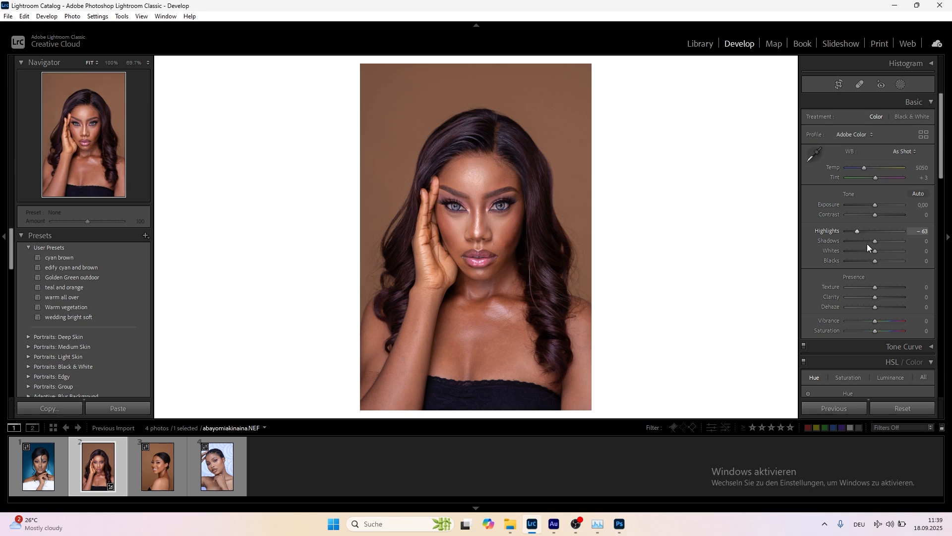
mouse_move(874, 242)
left_mouse_down()
mouse_move(865, 263)
mouse_move(868, 256)
left_mouse_up()
- Compare the portrait before and after the tonal edits side by side, checking the forehead and eyes up close
left_click(480, 249)
left_click(546, 222)
key("y")
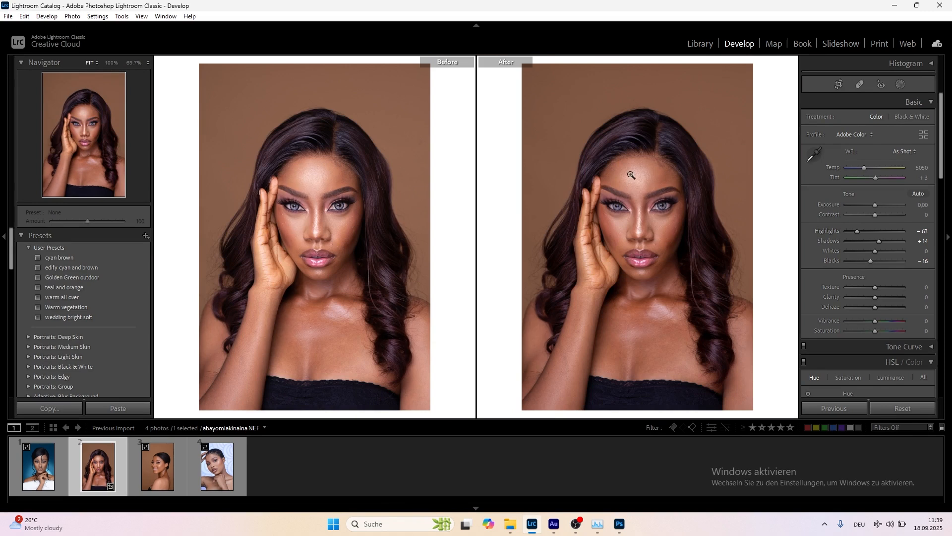
left_click(309, 190)
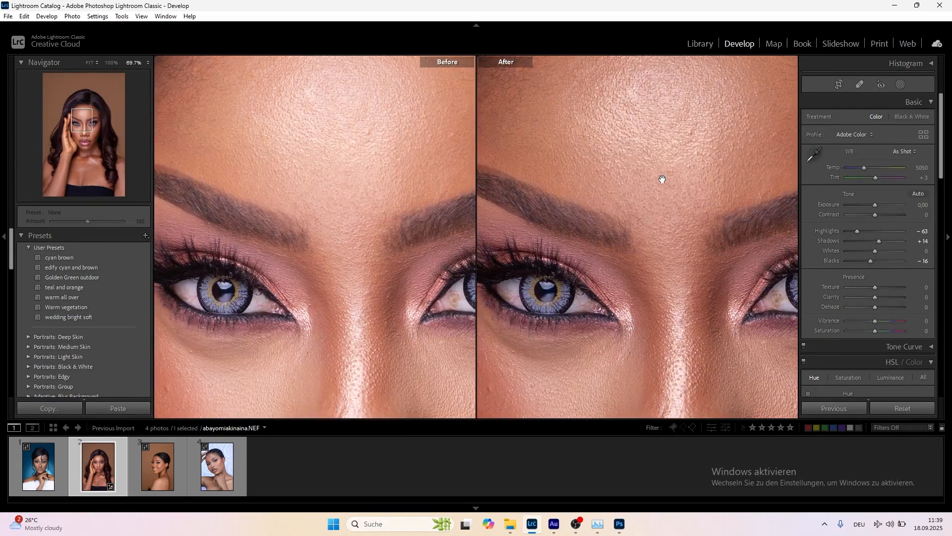
left_click(646, 204)
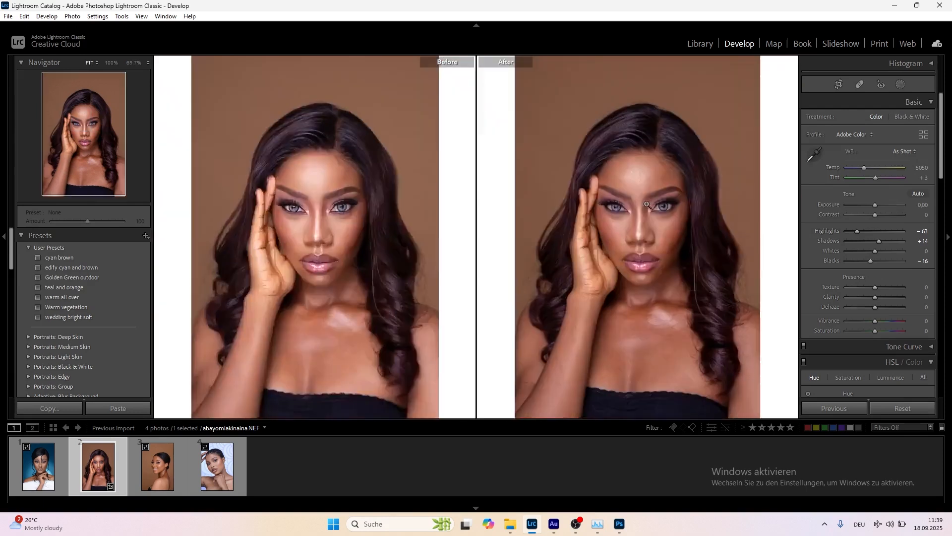
- Return to the single-photo view, set Contrast to +9, and check the eyes, lips and skin up close
key("y")
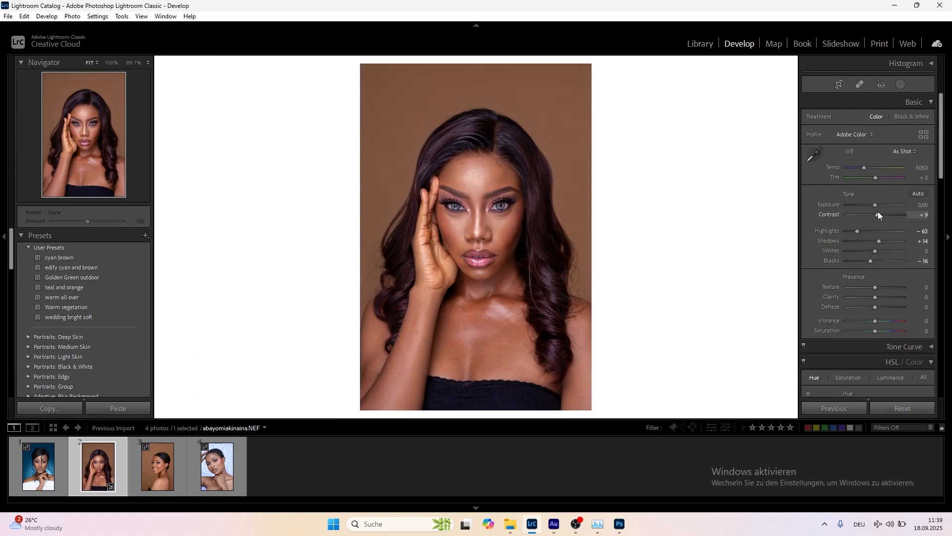
left_click(493, 199)
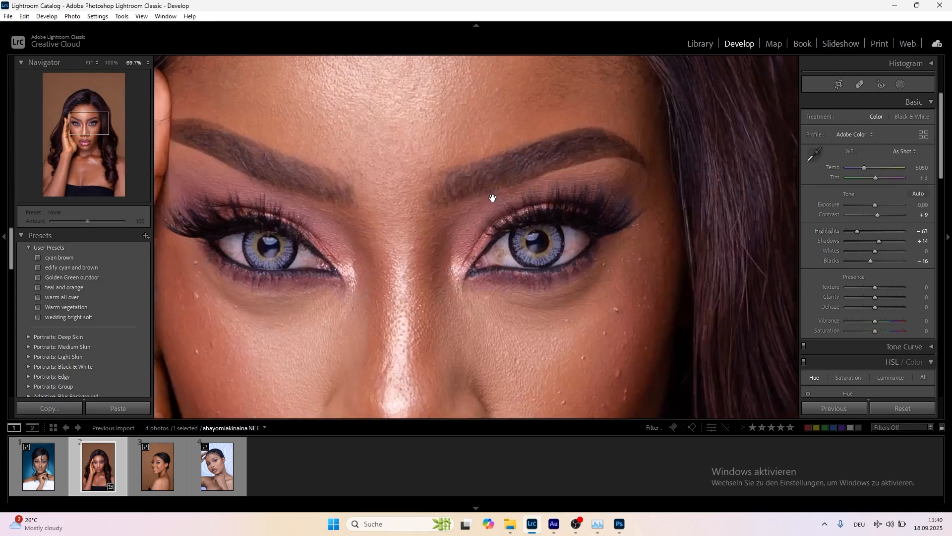
scroll(493, 198, "down", 4)
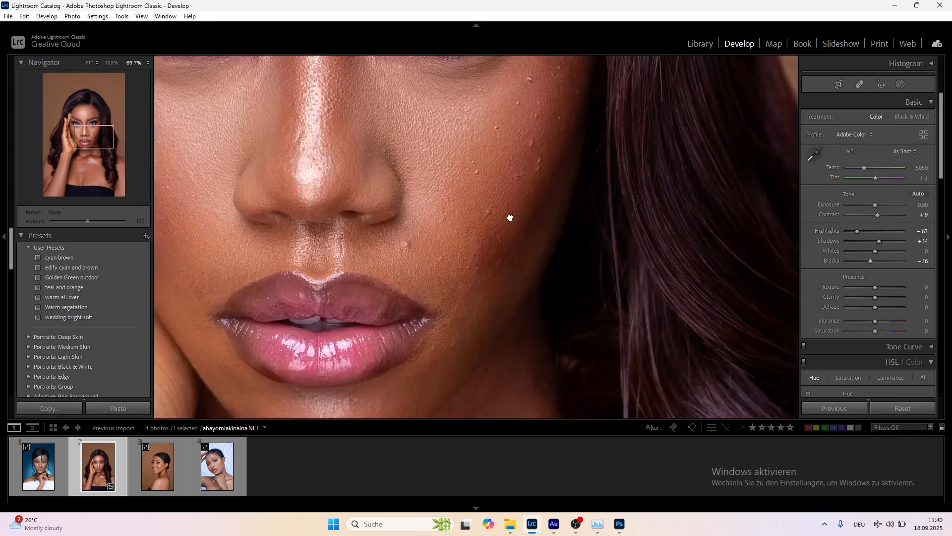
scroll(511, 218, "down", 5)
left_click(504, 238)
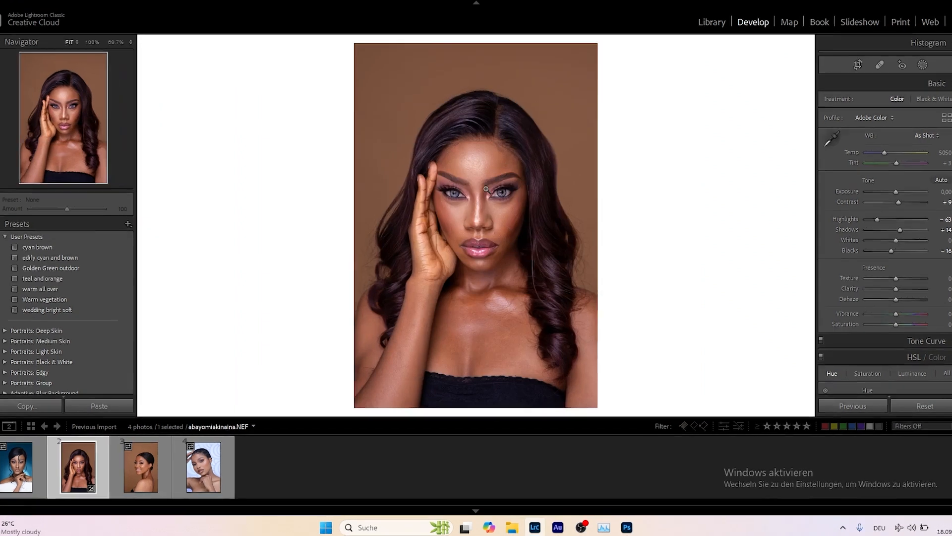
- Send the adjusted portrait from Lightroom to Adobe Photoshop 2024 for editing
right_click(483, 198)
mouse_move(624, 218)
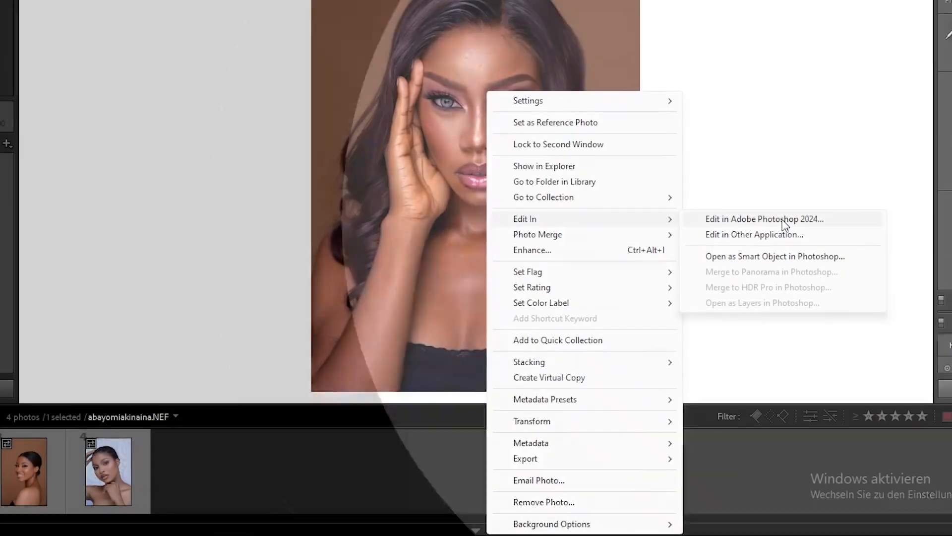
left_click(784, 219)
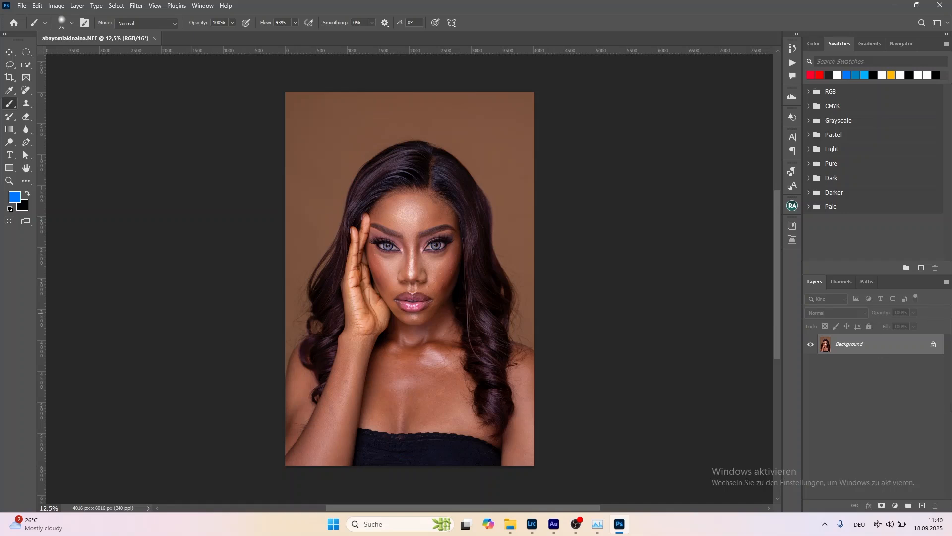
- Show the Navigator, zoom the portrait to about 14.81%, and centre it in the workspace
left_click(901, 44)
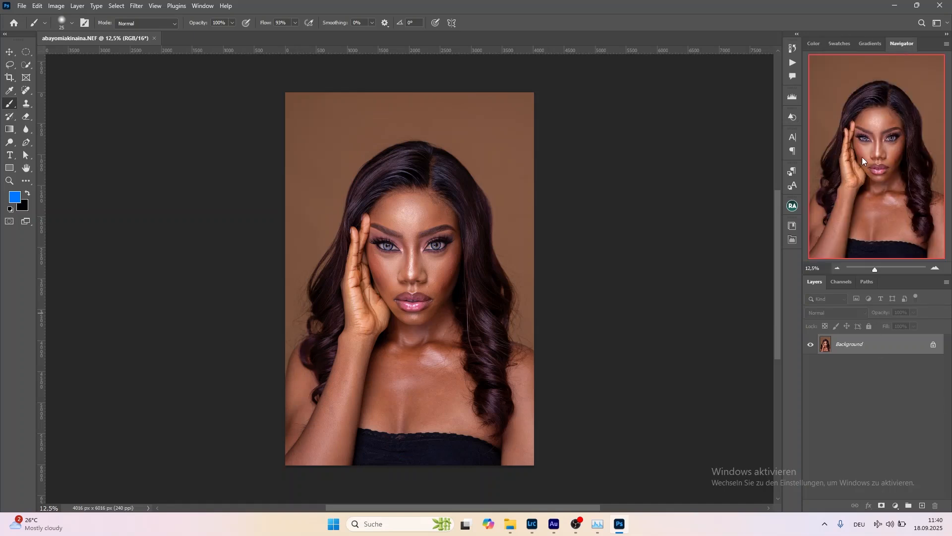
mouse_move(876, 270)
left_mouse_down()
mouse_move(885, 271)
mouse_move(873, 269)
left_mouse_up()
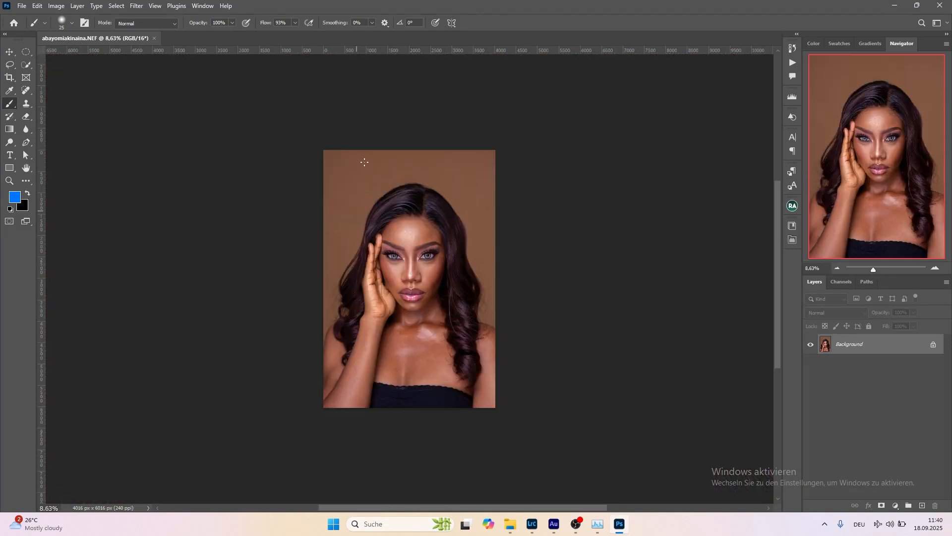
left_click_drag(390, 184, 520, 241)
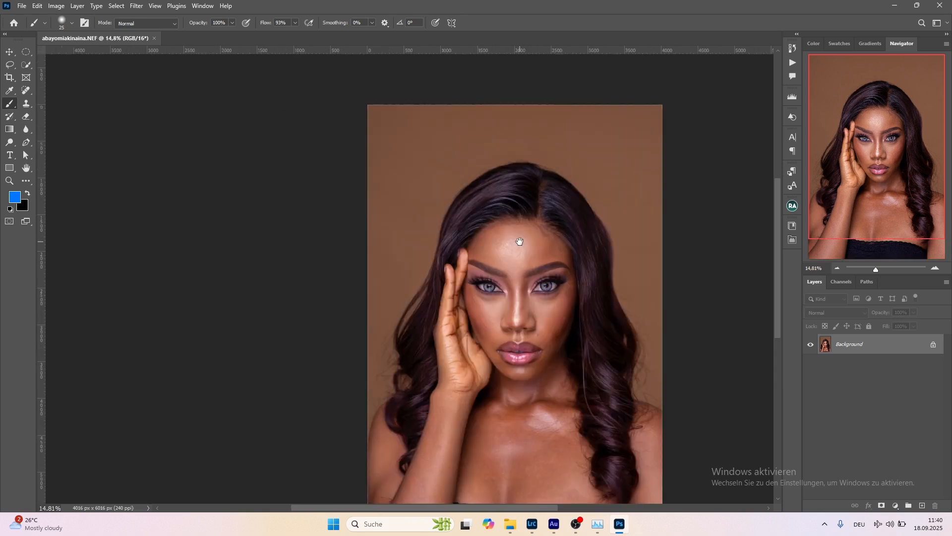
left_click_drag(519, 242, 437, 197)
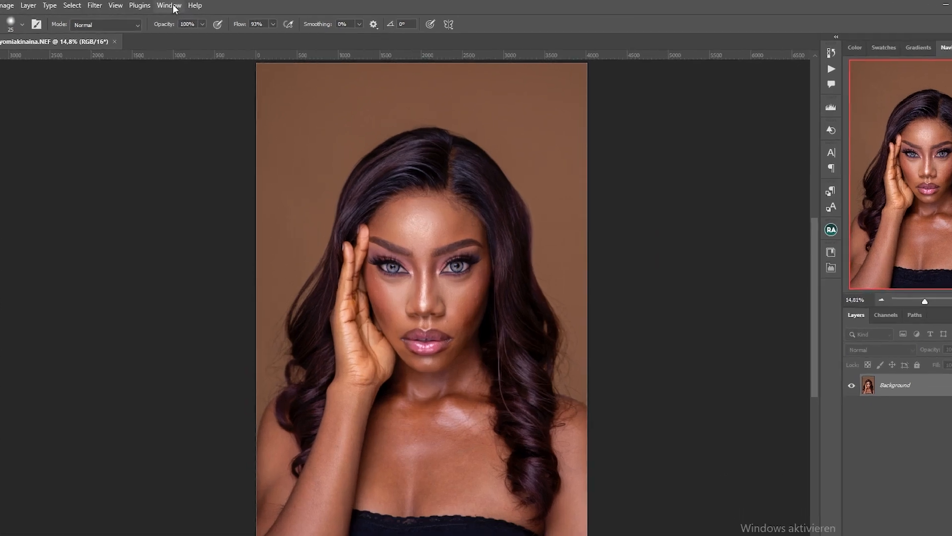
left_click(203, 5)
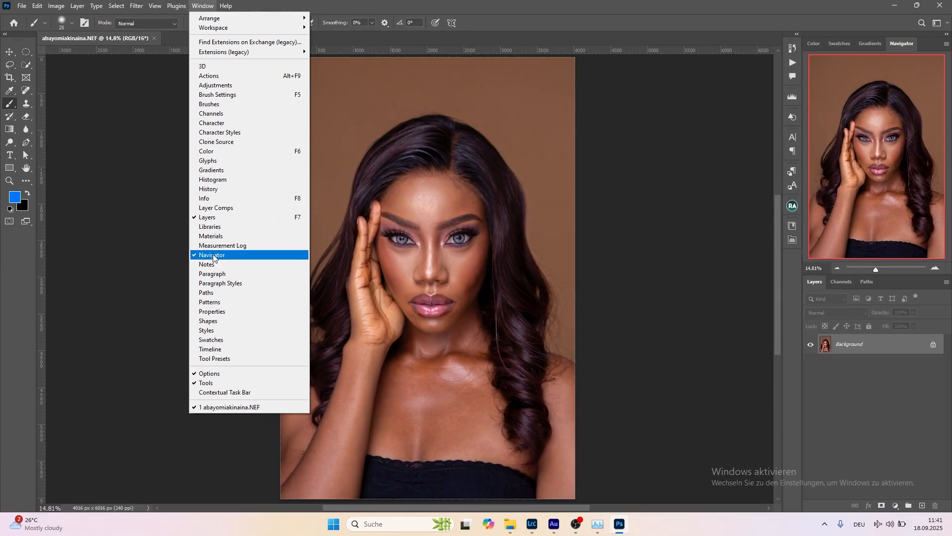
left_click(427, 4)
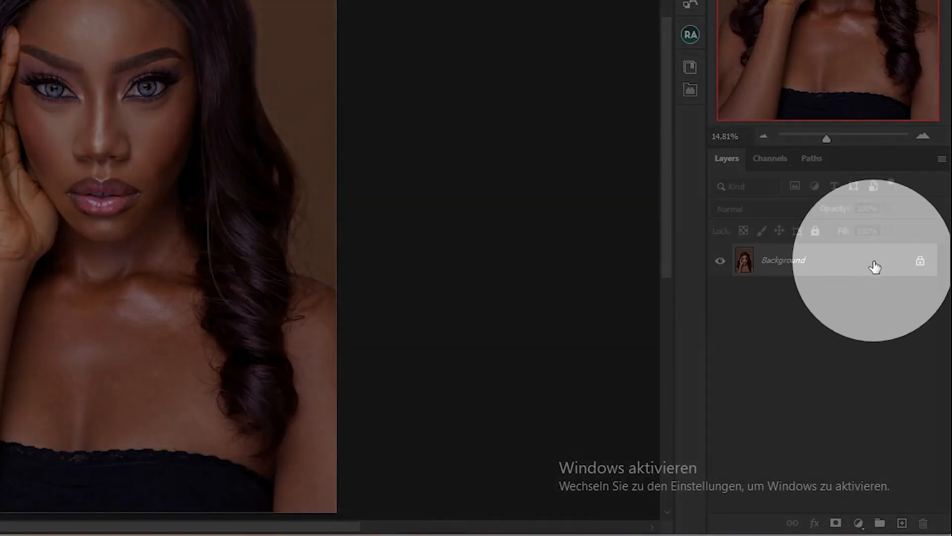
- Duplicate the Background layer and select the Spot Healing Brush tool for the copy
left_click_drag(874, 267, 902, 520)
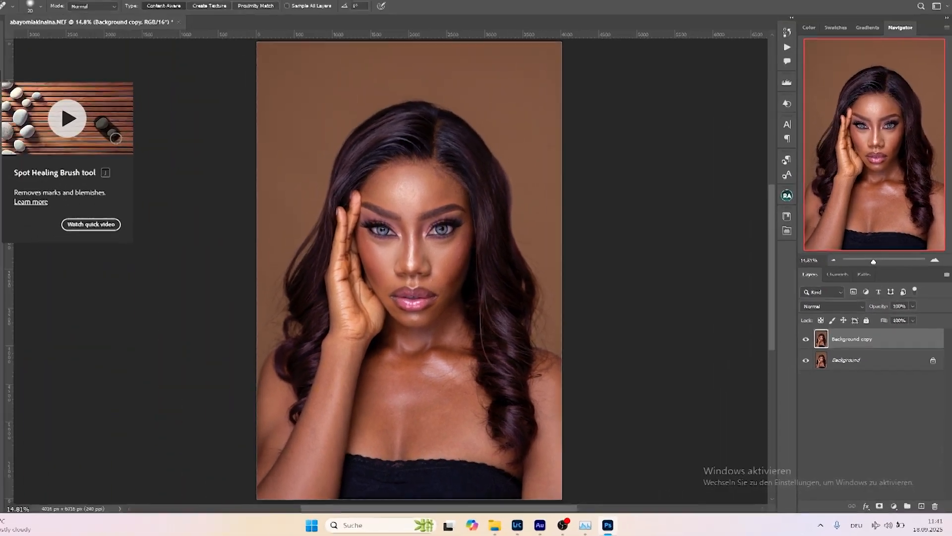
left_click(35, 105)
right_click(35, 105)
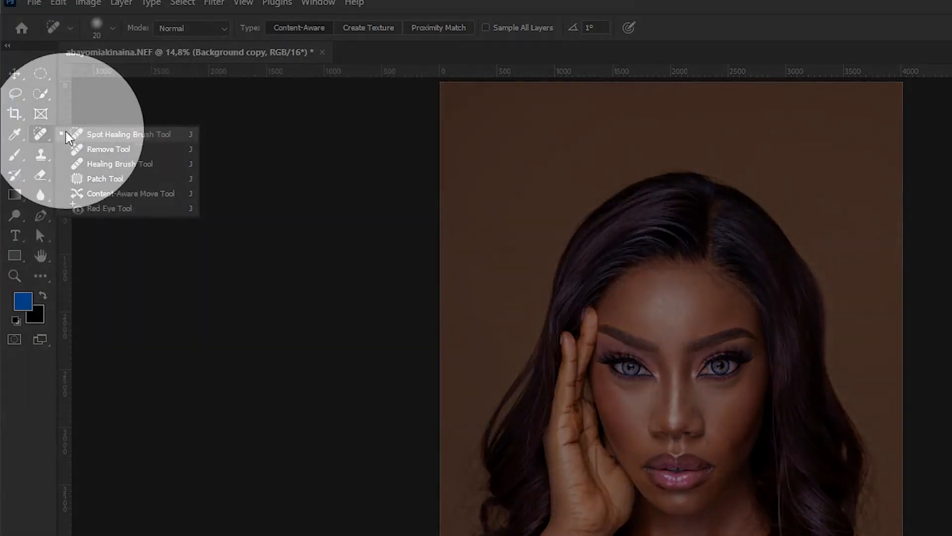
left_click(44, 137)
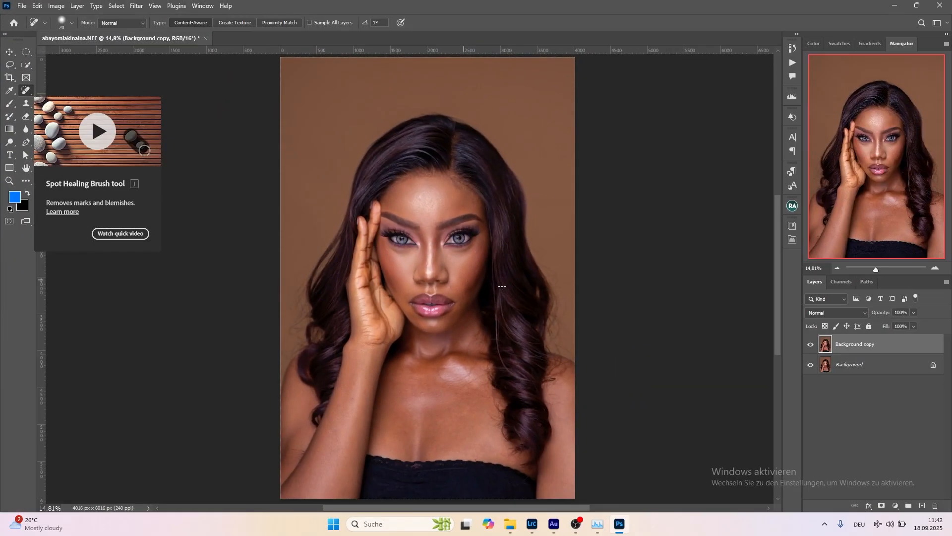
- Enlarge the Spot Healing Brush slightly and heal the small bumps on both cheeks
scroll(438, 227, "up", 3)
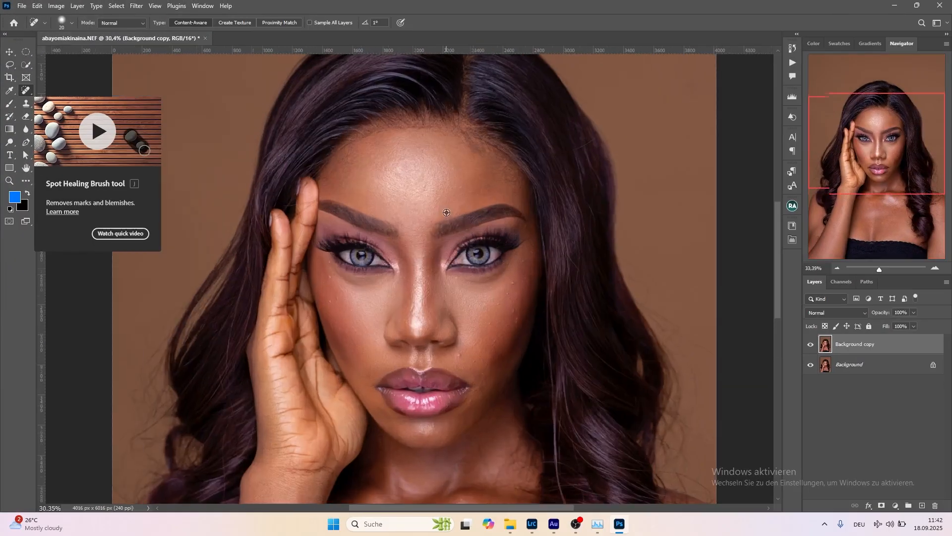
scroll(447, 212, "up", 3)
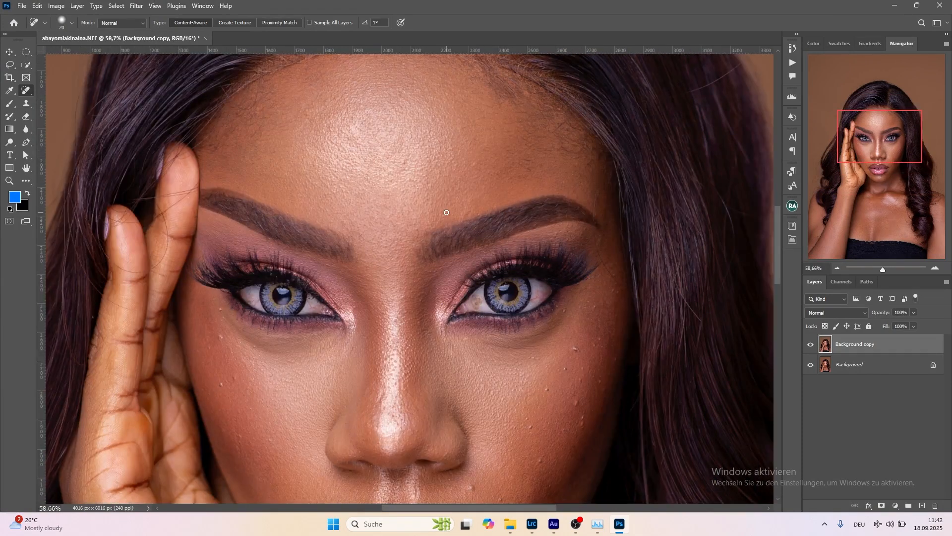
scroll(446, 212, "down", 3)
scroll(255, 236, "up", 1)
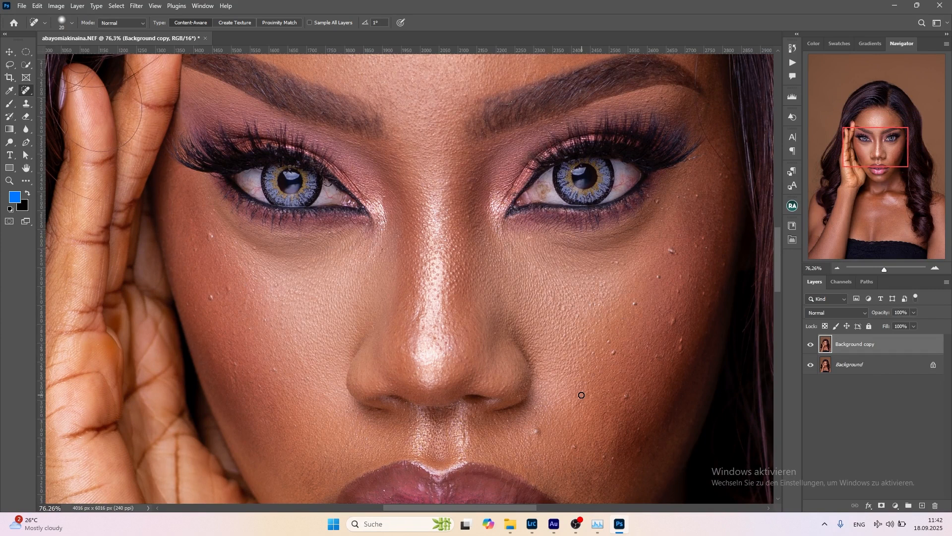
key("bracketright")
key("bracketright")
left_click(211, 235)
left_click(195, 252)
left_click(229, 289)
left_click(611, 344)
left_click(575, 446)
- Heal the remaining spots on the face and the blemishes on the chest with a size 45 brush
key("bracketleft")
left_click_drag(614, 263, 626, 263)
left_click(653, 358)
left_click(550, 163)
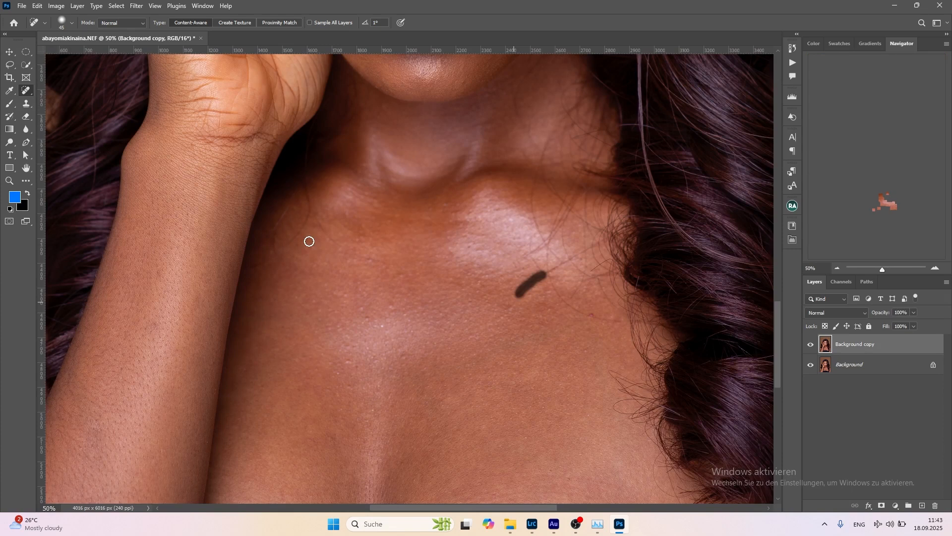
left_click(286, 247)
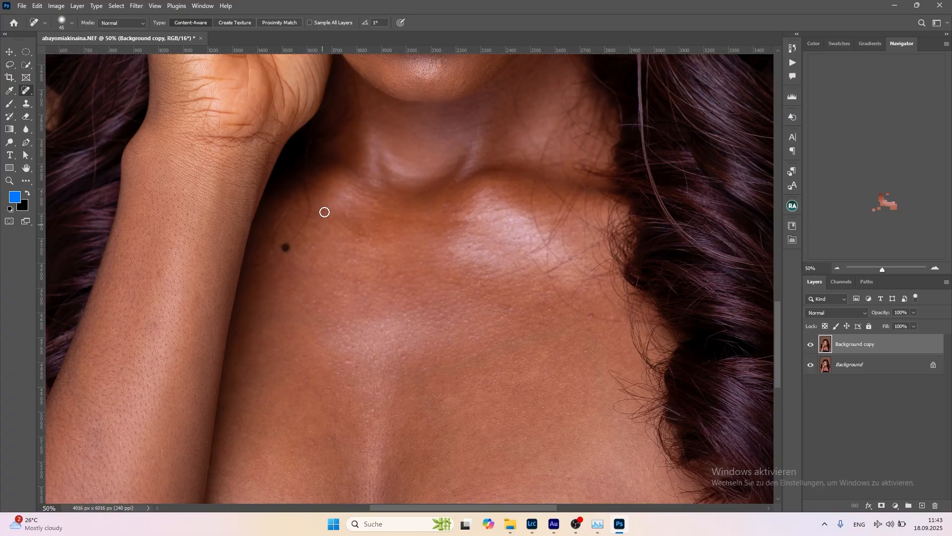
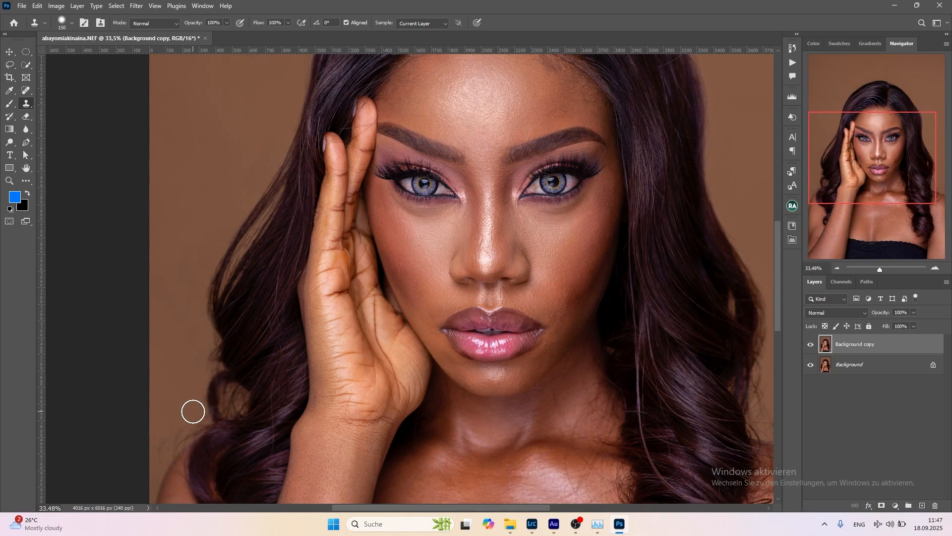
- View the whole portrait and show the available actions
key("ctrl+minus")
key("ctrl+minus")
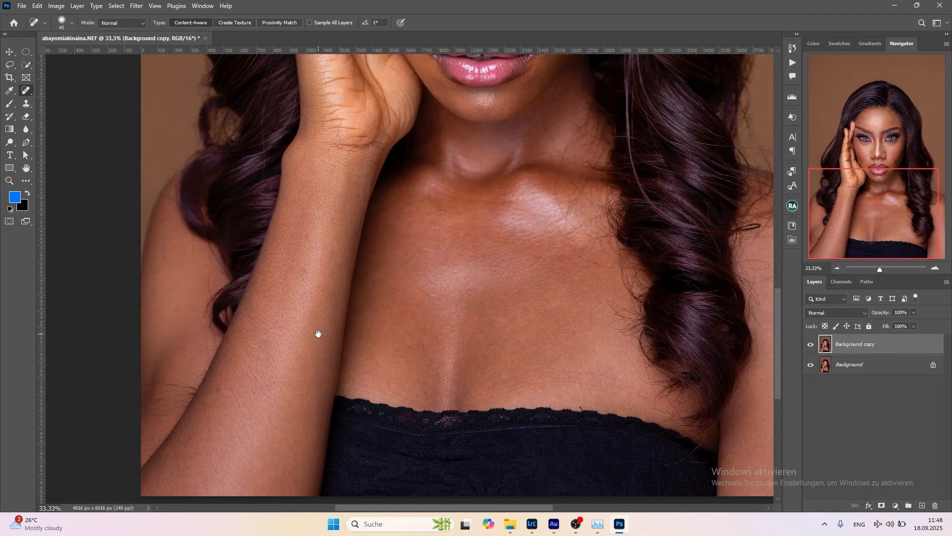
left_click(203, 6)
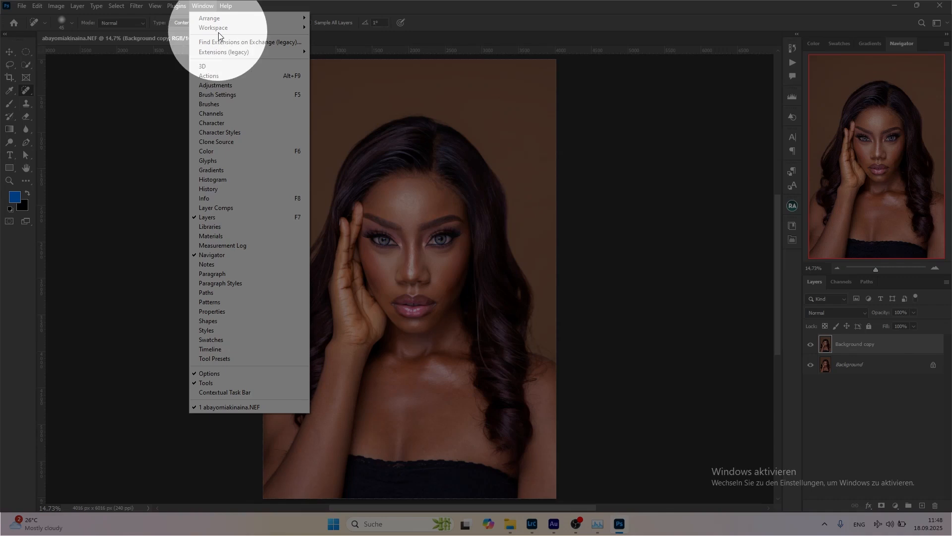
left_click(793, 63)
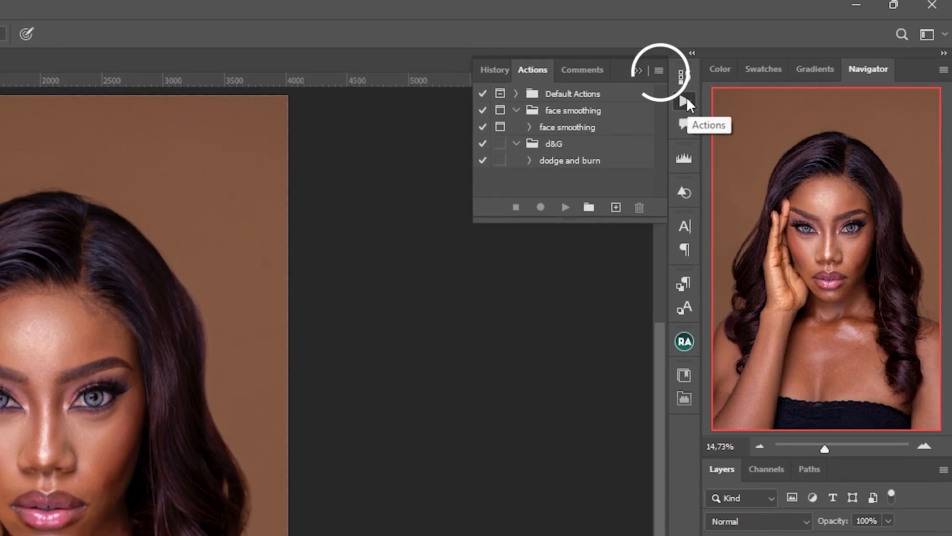
left_click(657, 70)
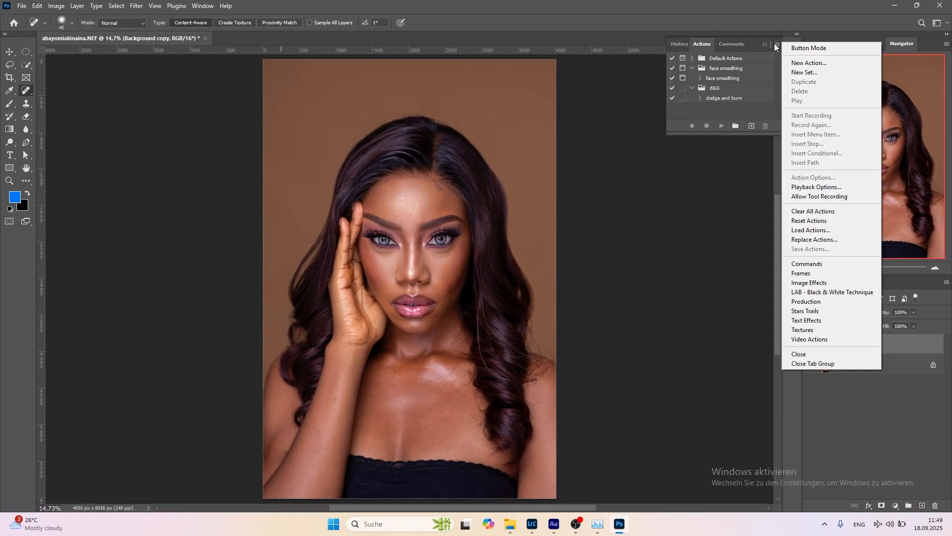
left_click(811, 230)
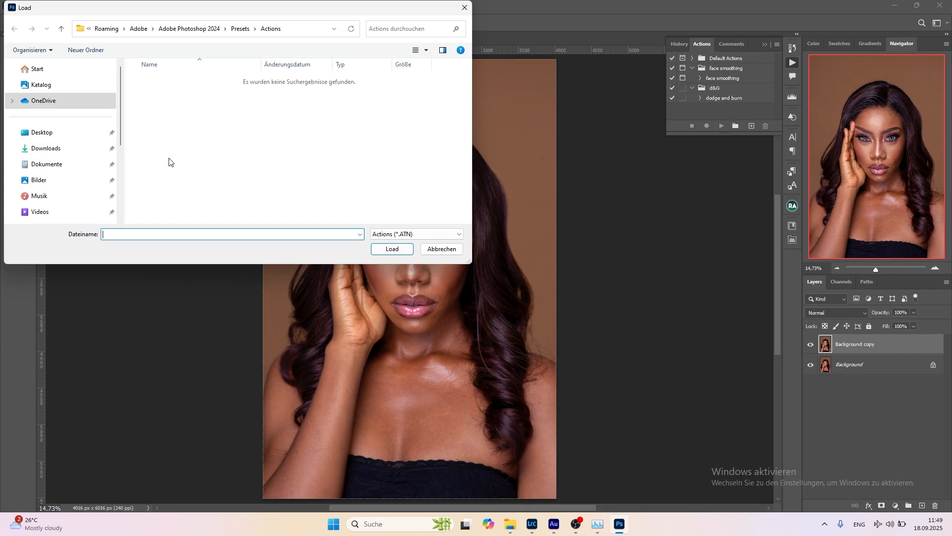
key("Escape")
- Run the face smoothing action on the portrait copy and accept the layer names lower frequency and higher frequency
left_click(693, 69)
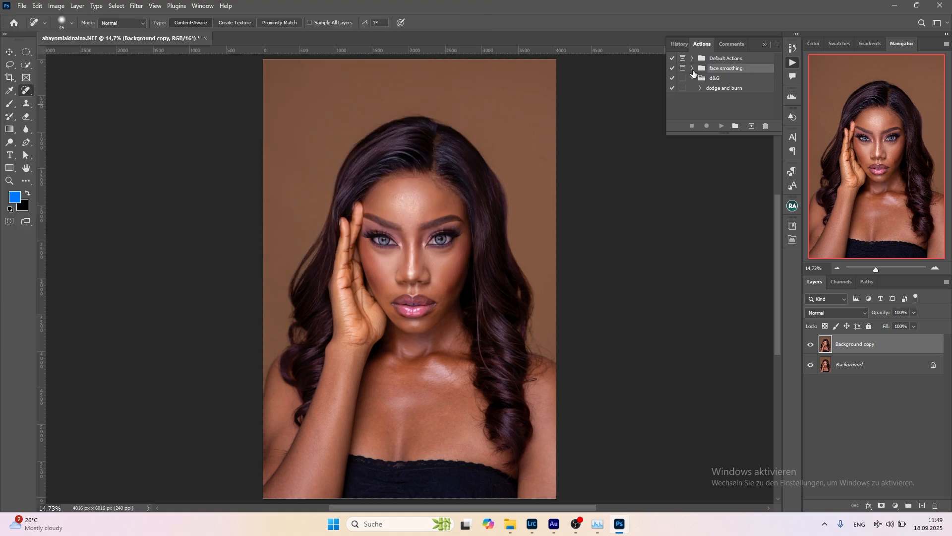
left_click(693, 69)
left_click(720, 78)
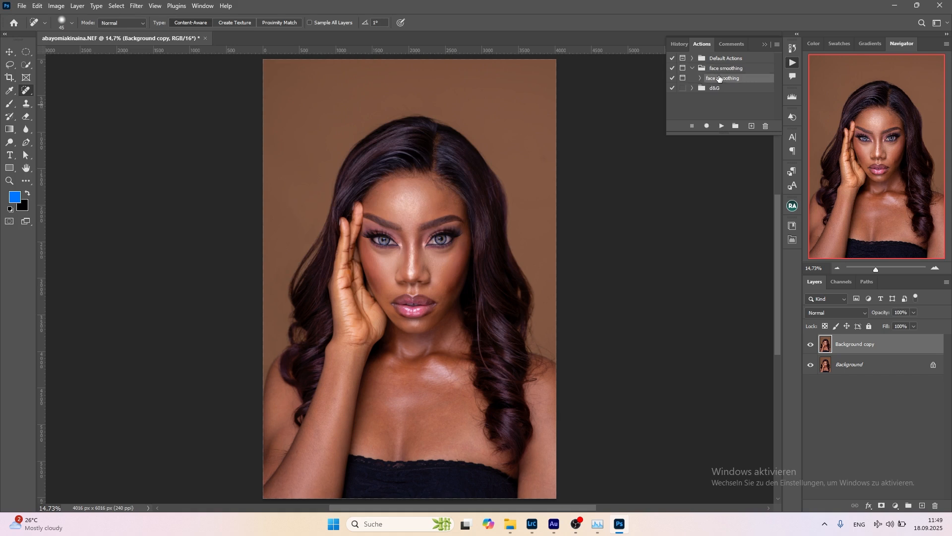
left_click(700, 78)
left_click(700, 79)
left_click(722, 127)
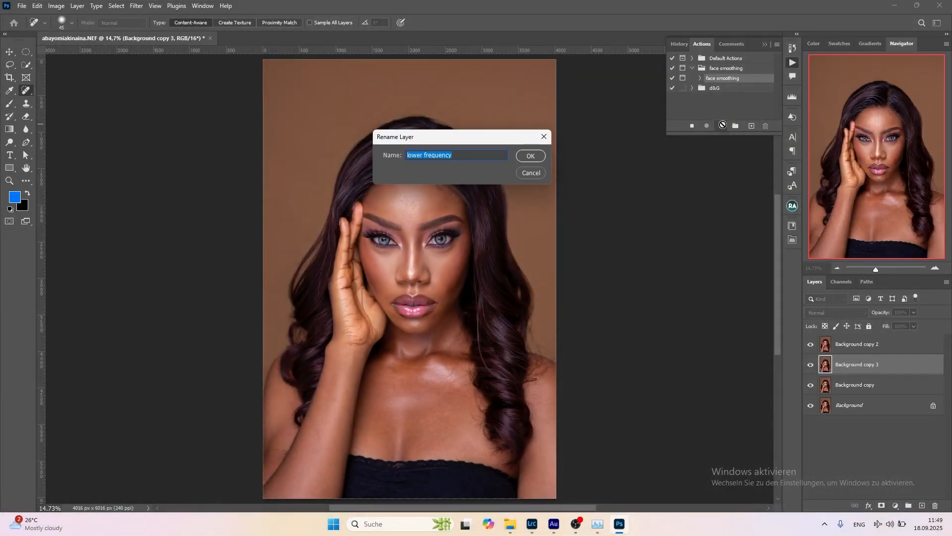
left_click(528, 157)
left_click(526, 155)
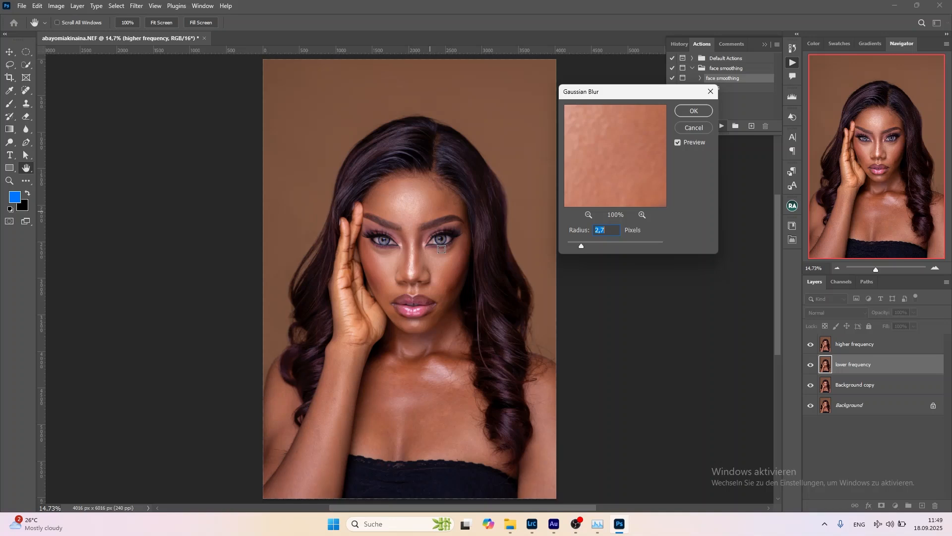
- Preview the blur on the cheek and eye, and apply Gaussian Blur to the lower frequency layer with a radius of about 3.2 pixels
left_click(434, 256)
type("3,7")
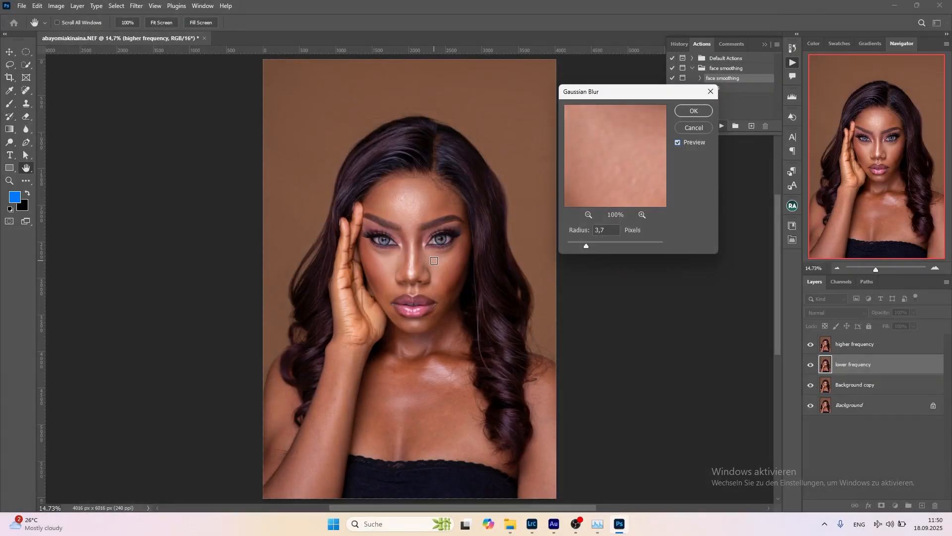
left_click(439, 239)
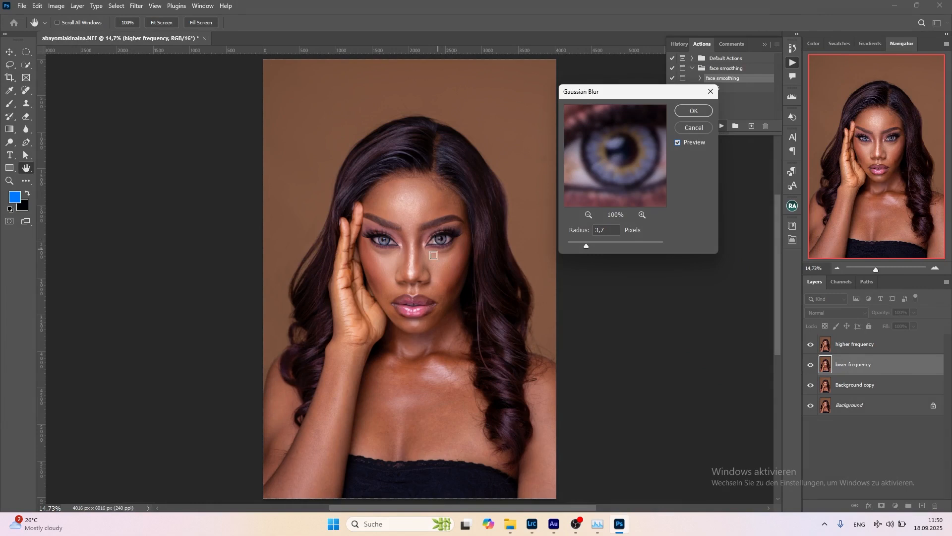
left_click(434, 257, "alt")
left_click_drag(586, 245, 584, 245)
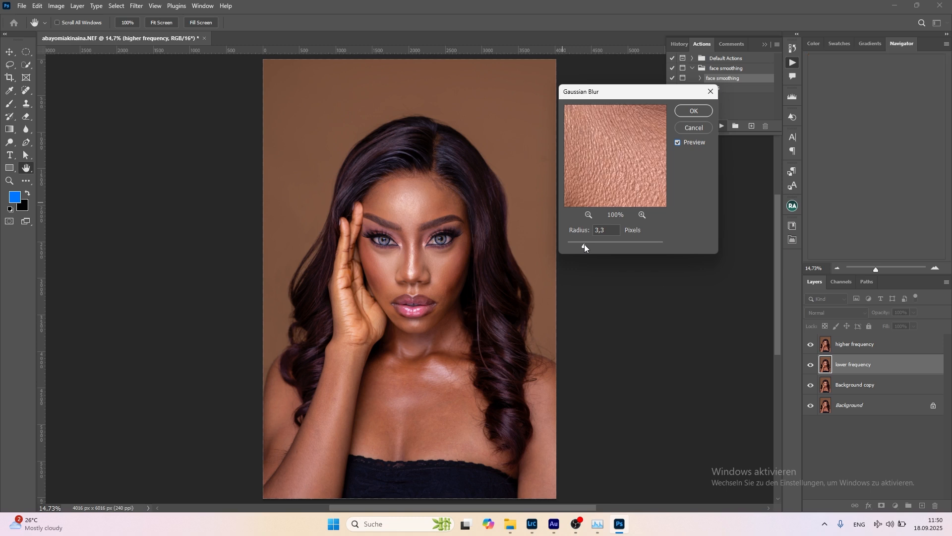
left_click(584, 244)
left_click(584, 244)
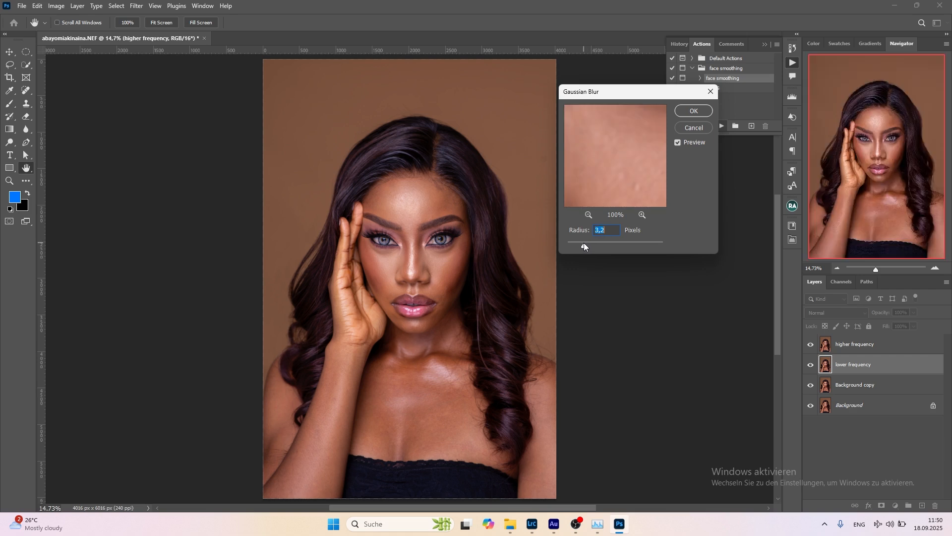
left_click(582, 246)
left_click(694, 110)
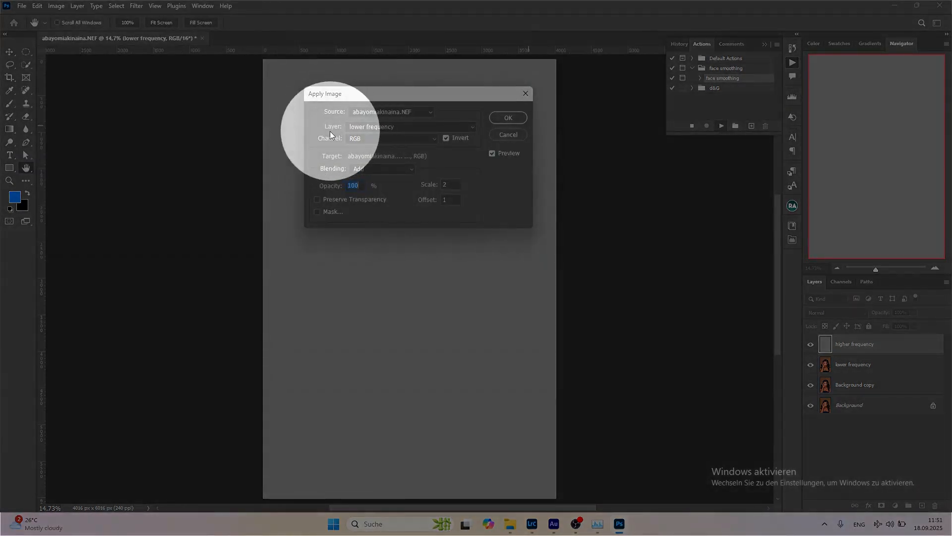
- Apply the inverted RGB channel of the lower frequency layer to the higher frequency layer with Add blending, 100% opacity, scale 2 and offset 1
left_click(370, 127)
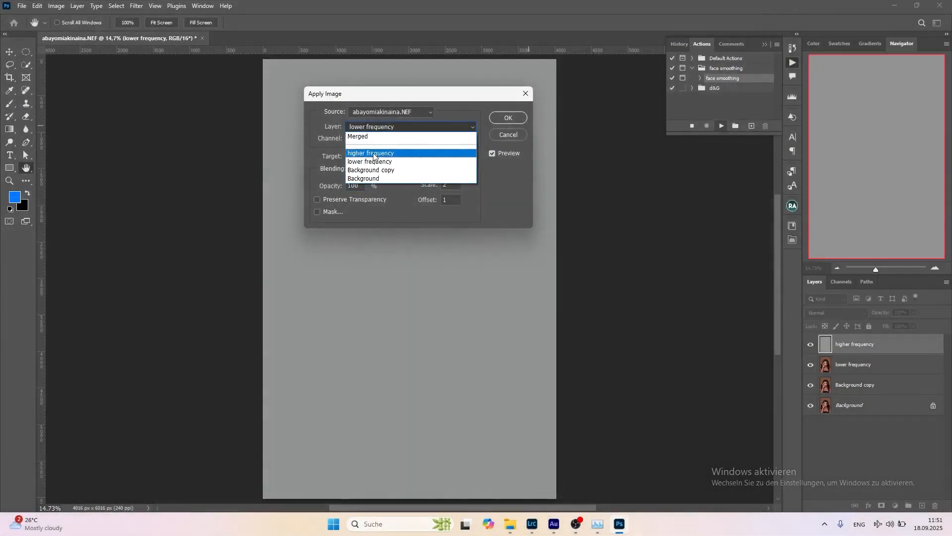
left_click(373, 163)
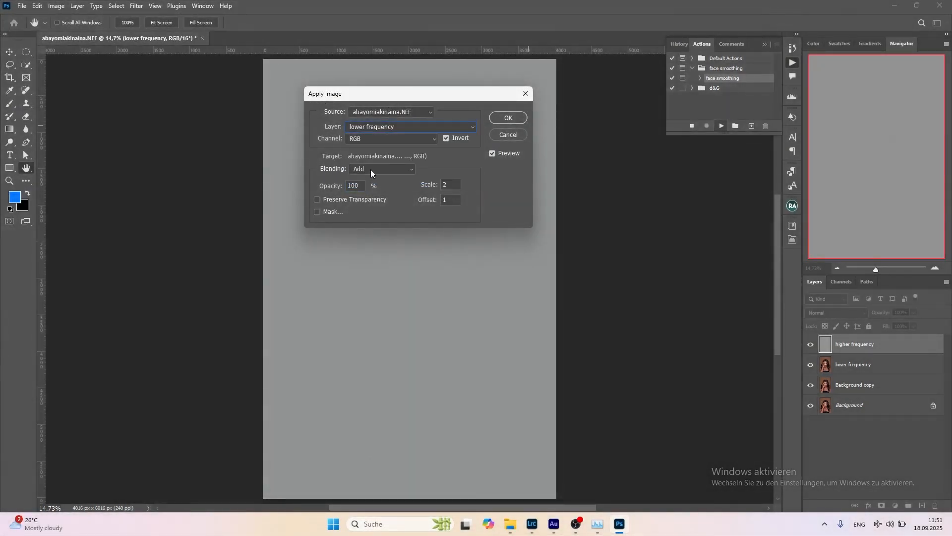
left_click(371, 168)
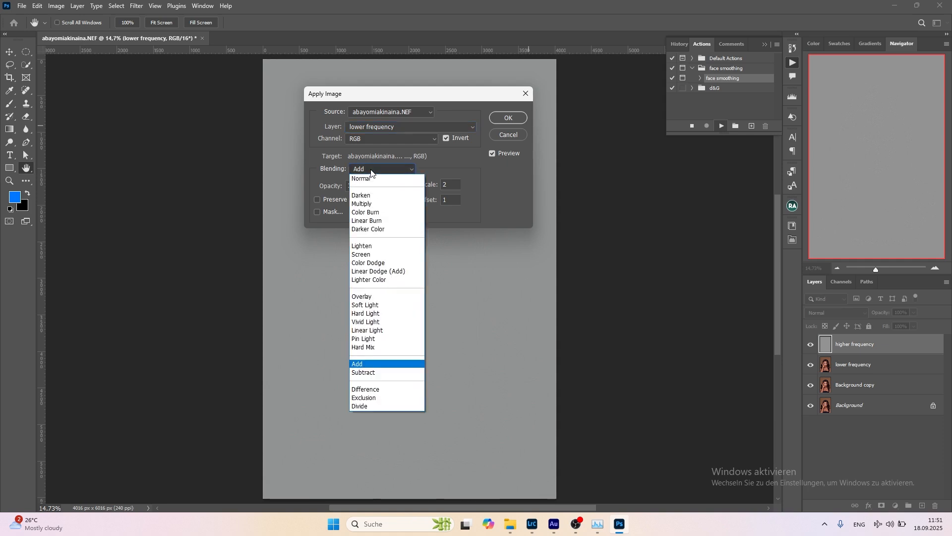
left_click(370, 169)
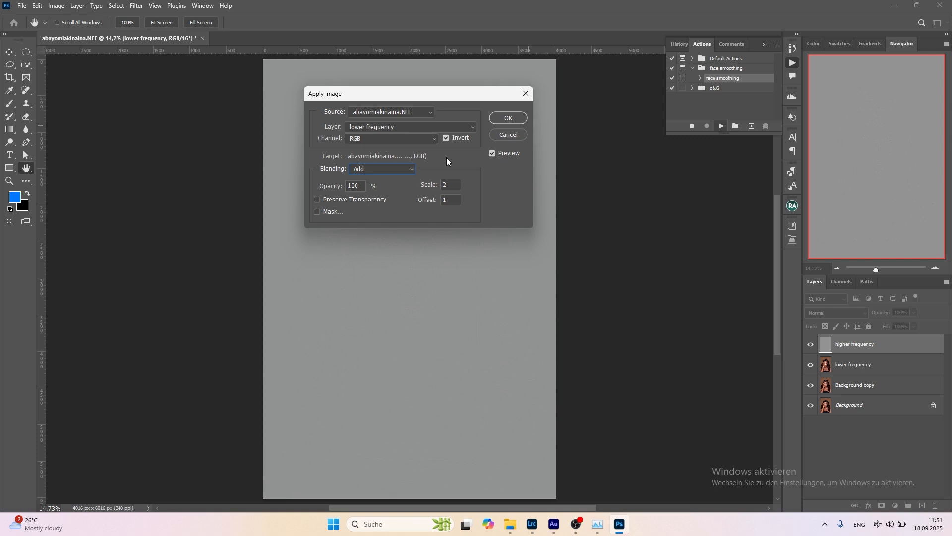
left_click(446, 139)
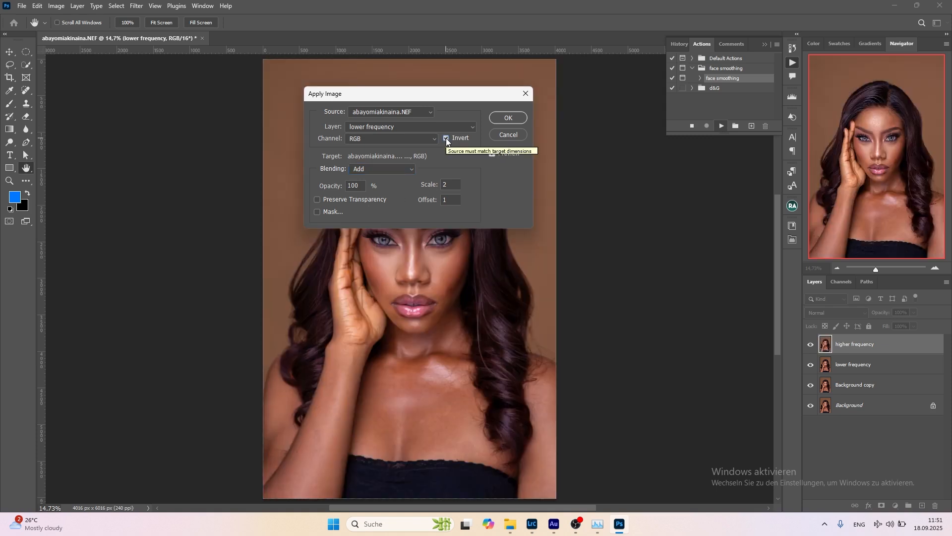
left_click(446, 139)
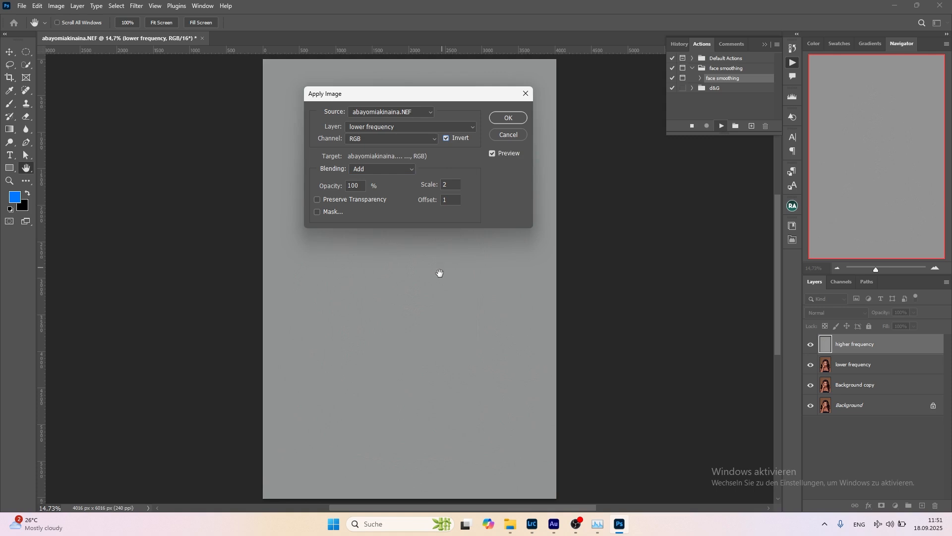
mouse_move(419, 95)
left_mouse_down()
mouse_move(476, 152)
mouse_move(399, 133)
left_mouse_up()
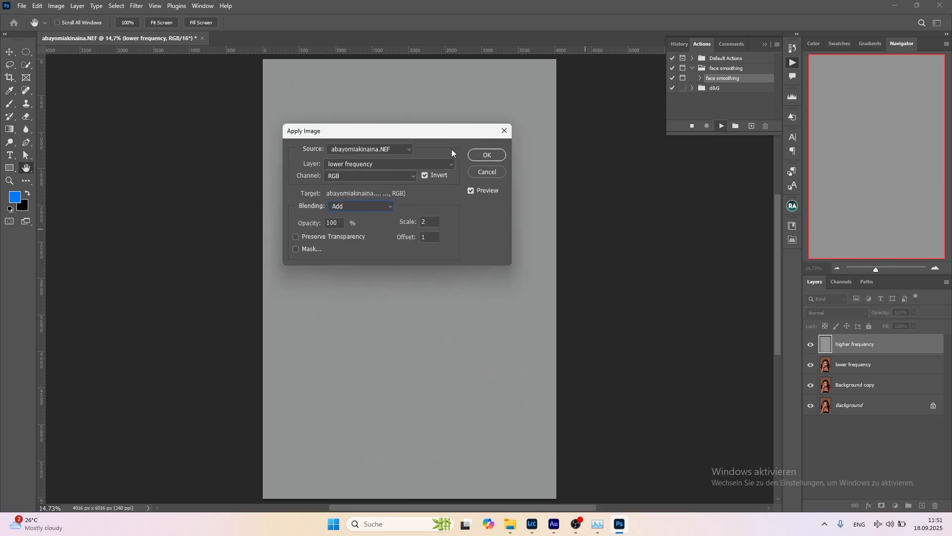
left_click(484, 153)
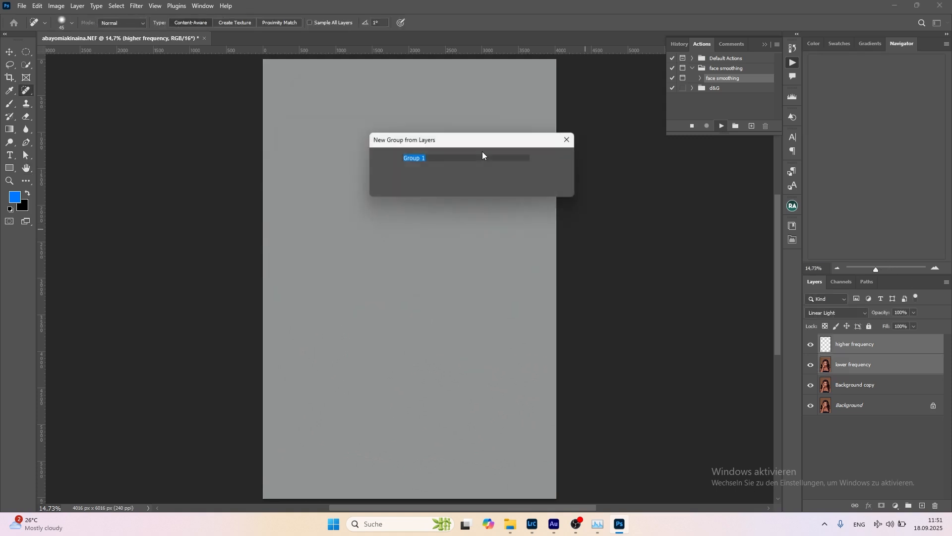
- Accept the action's group for the two frequency layers and its Black & White adjustment layer
left_click(554, 160)
left_click(554, 156)
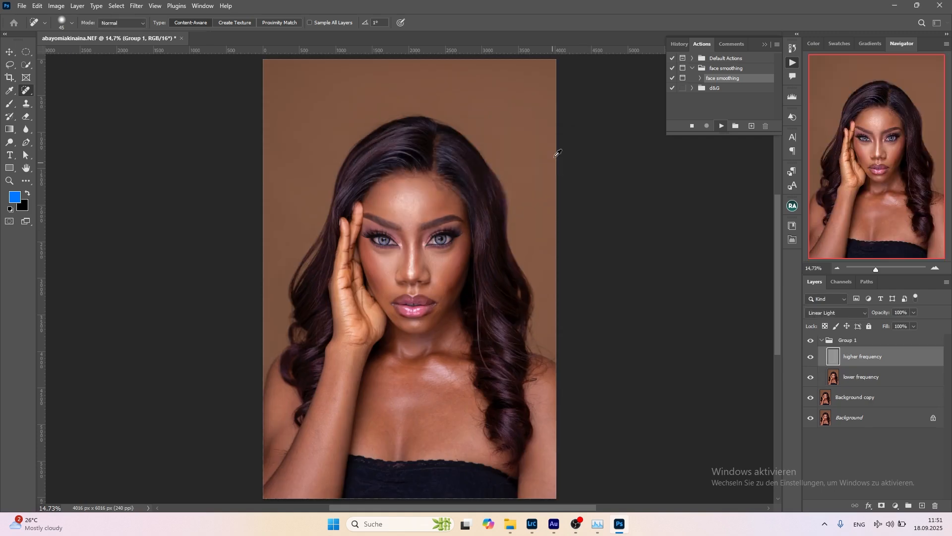
left_click(666, 122)
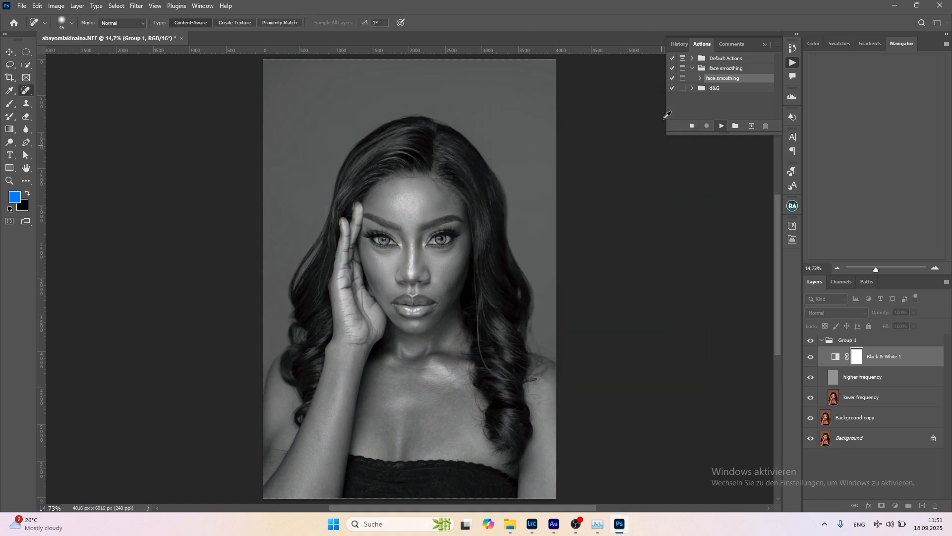
left_click(670, 122)
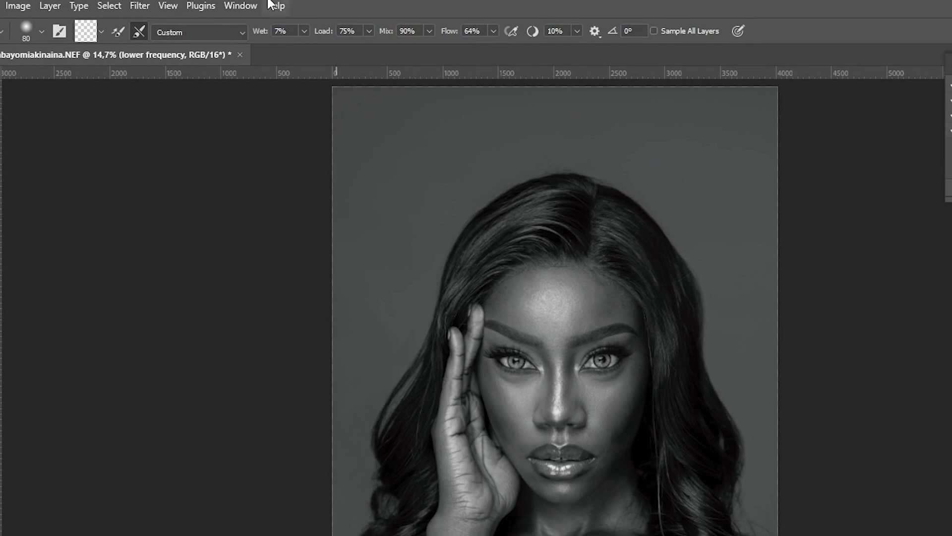
- Clean the Mixer Brush and set it to be cleaned after each stroke
left_click(102, 32)
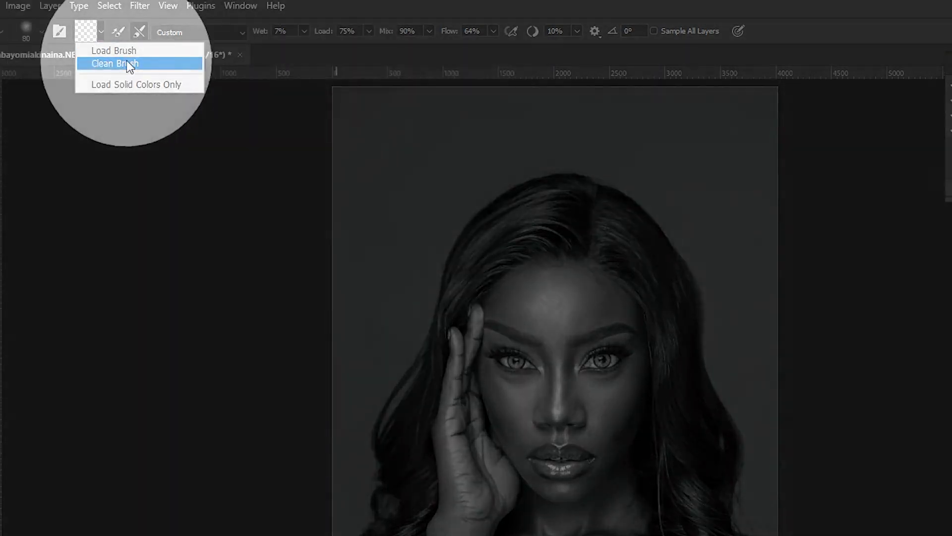
left_click(121, 63)
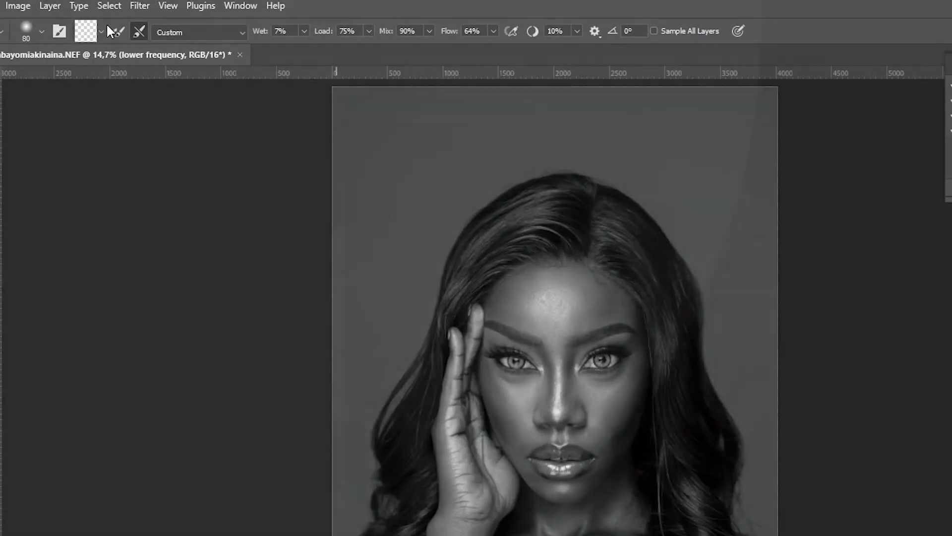
left_click(101, 31)
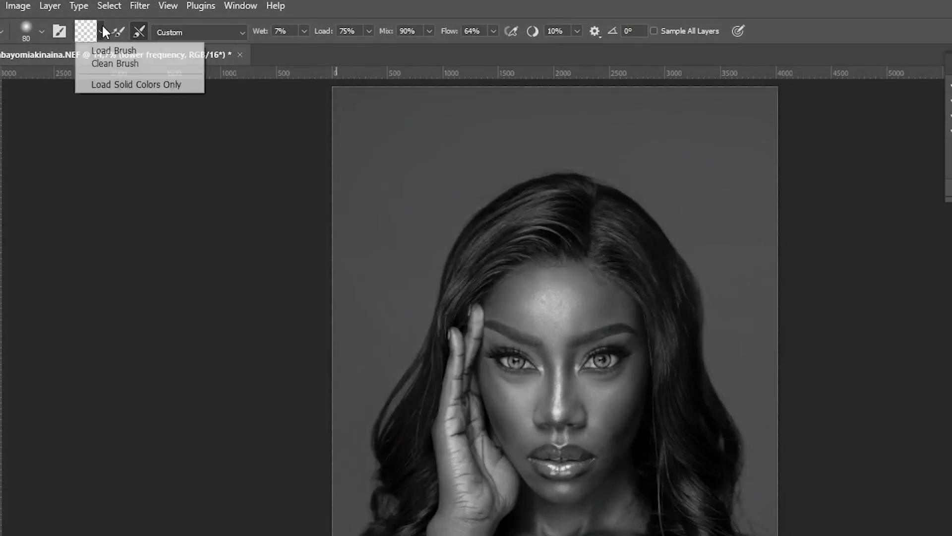
left_click(104, 61)
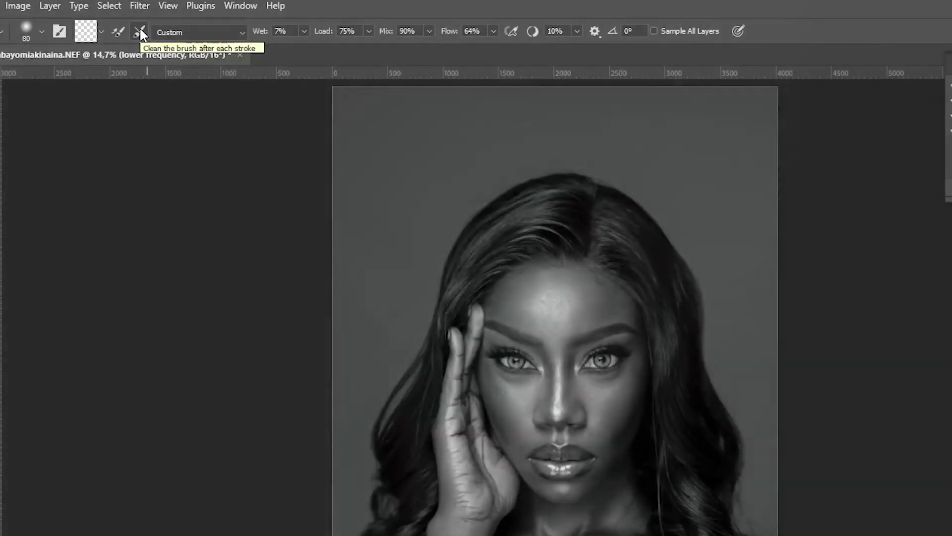
left_click(139, 32)
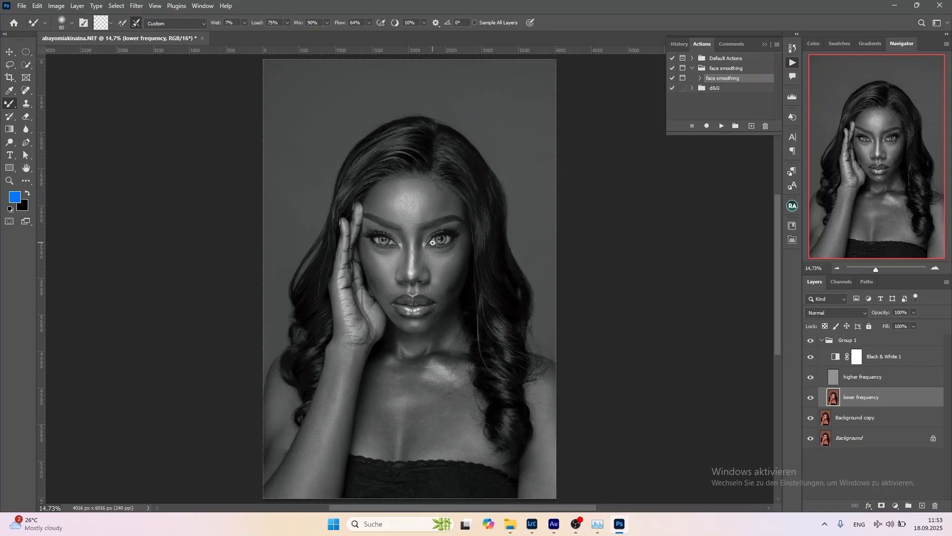
- Set the Reds value of the Black & White 1 adjustment layer to -67
scroll(433, 242, "up", 3)
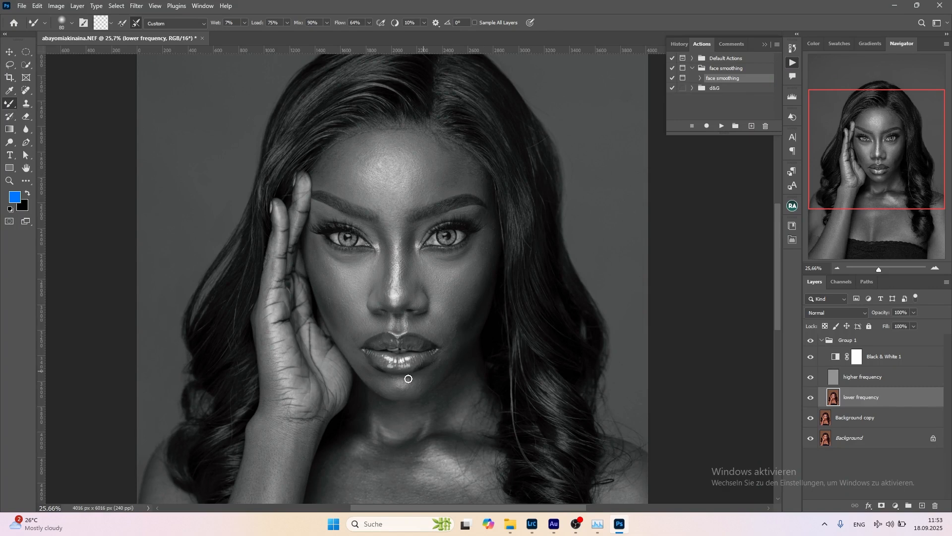
left_click(839, 357)
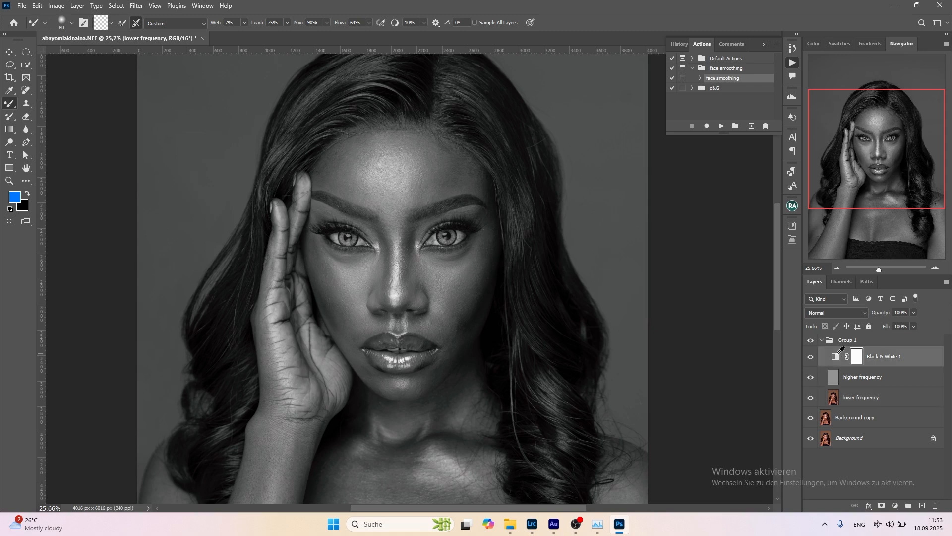
double_click(840, 349)
left_click_drag(683, 292, 680, 290)
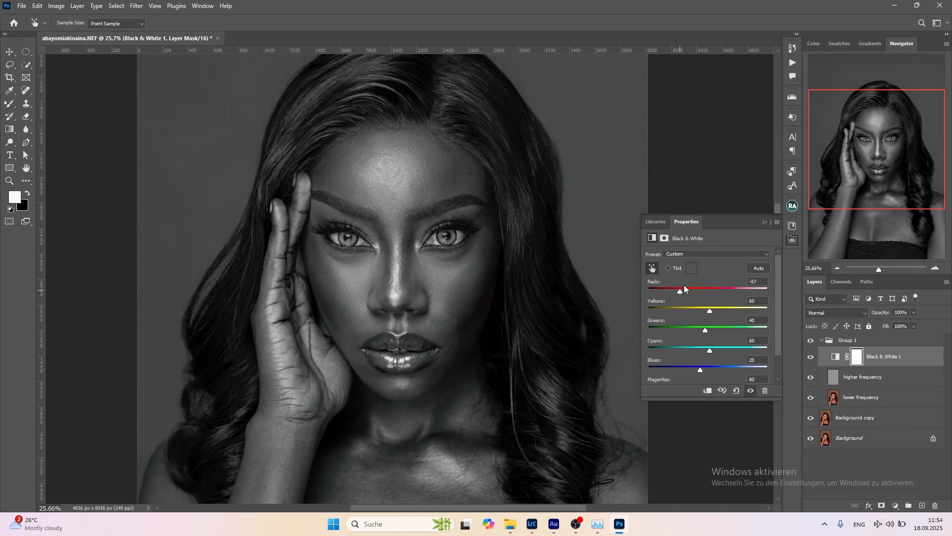
left_click(764, 223)
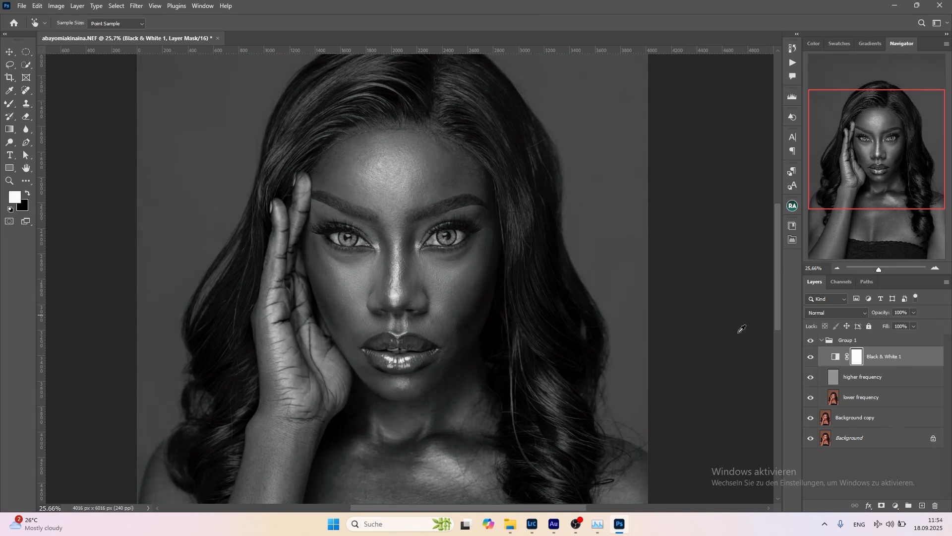
- Activate the Mixer Brush tool and make the lower frequency layer the active layer
left_click(8, 106)
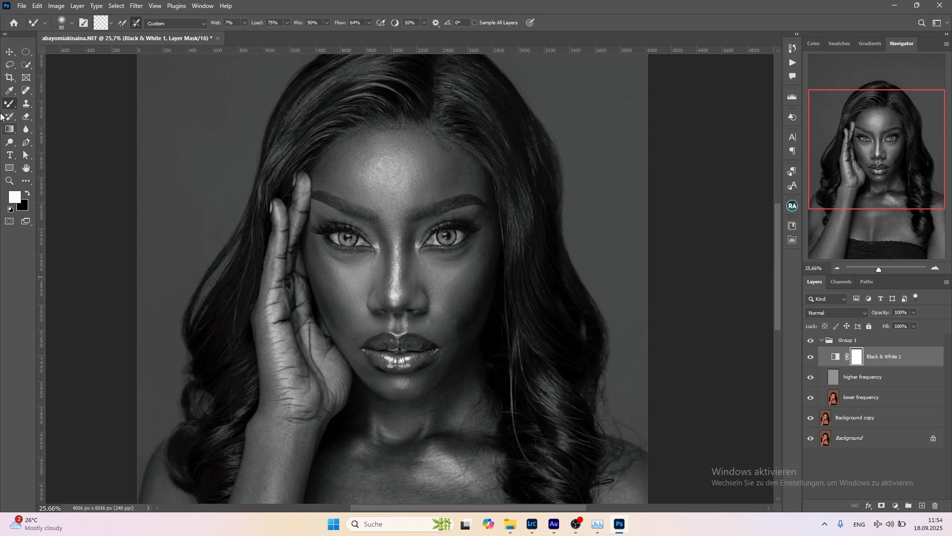
key("ctrl")
key("ctrl")
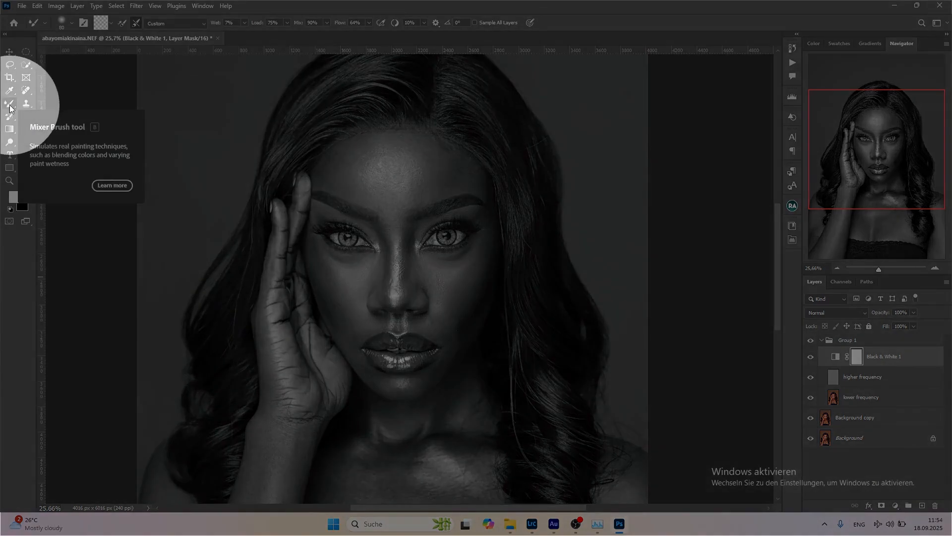
left_click(885, 404)
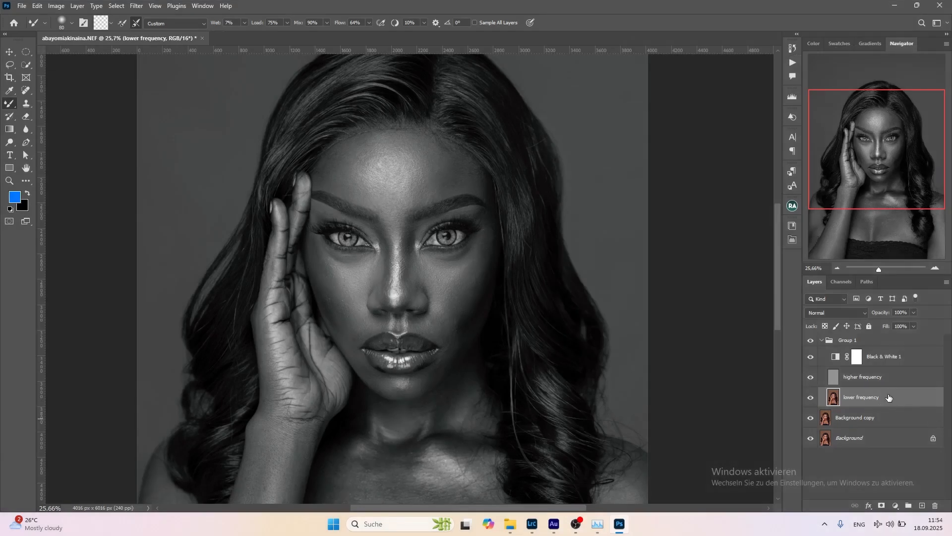
key("ctrl")
key("ctrl")
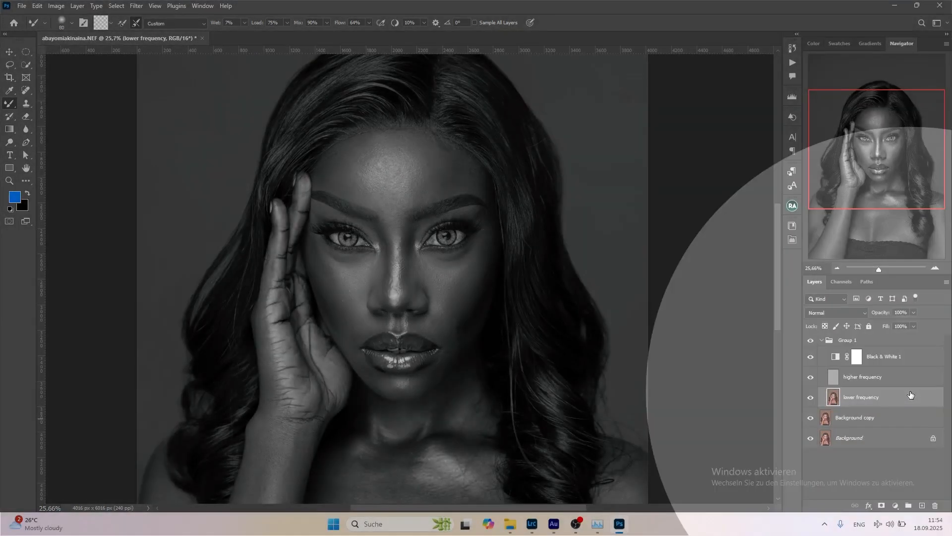
- Enlarge the Mixer Brush to a size of 175 for working on the face
scroll(456, 182, "up", 4)
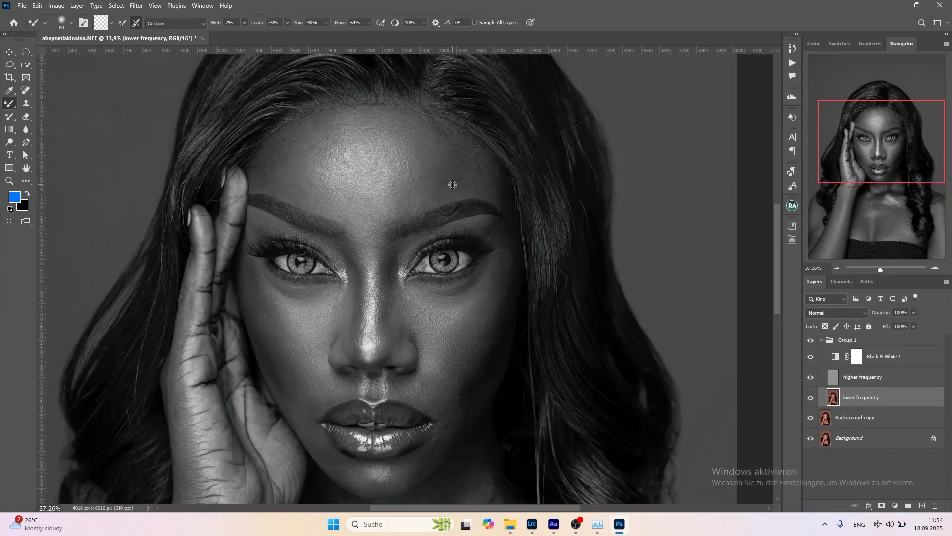
scroll(452, 185, "up", 2)
key("bracketright")
key("bracketright")
key("bracketright")
key("bracketright")
key("bracketright")
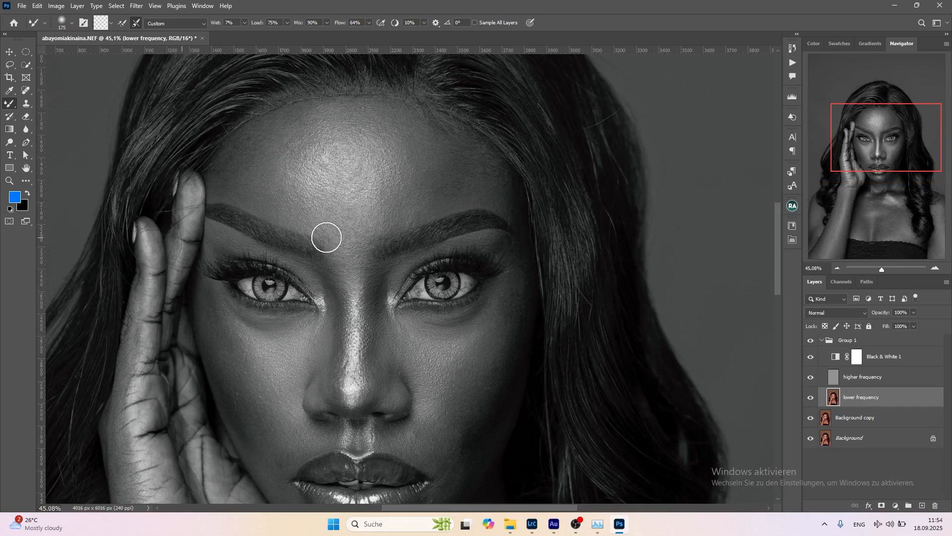
scroll(327, 237, "up", 1)
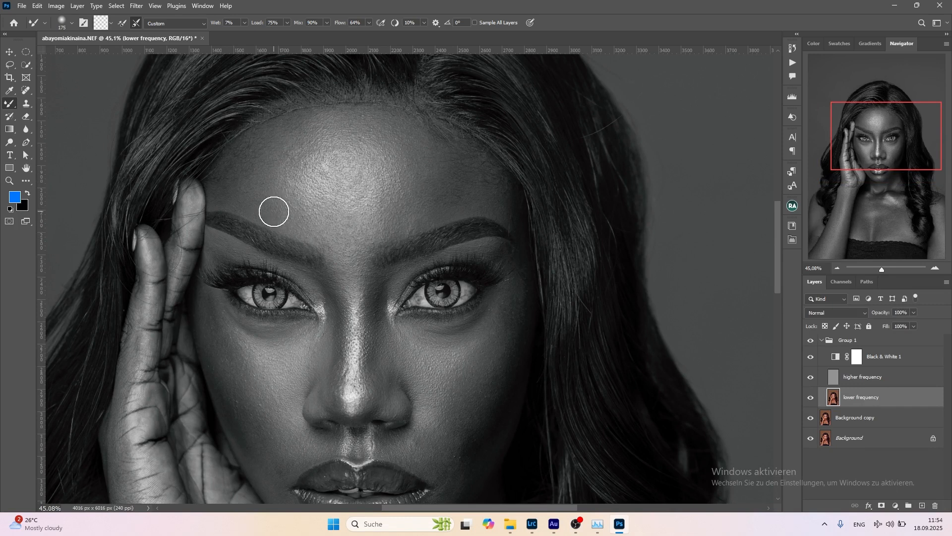
- Add an empty layer above the Black & White 1 adjustment and switch to the regular Brush tool
left_click(883, 361)
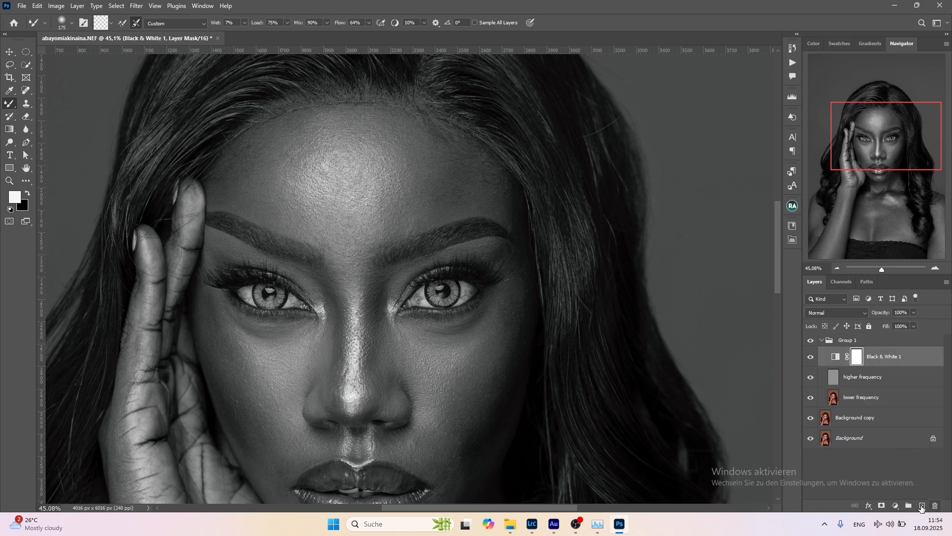
left_click(921, 506)
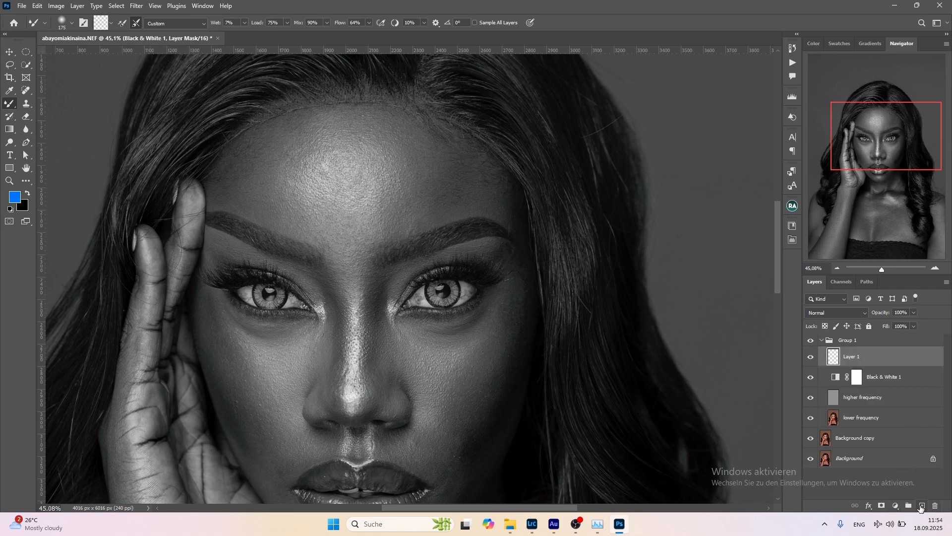
right_click(7, 107)
left_click(31, 104)
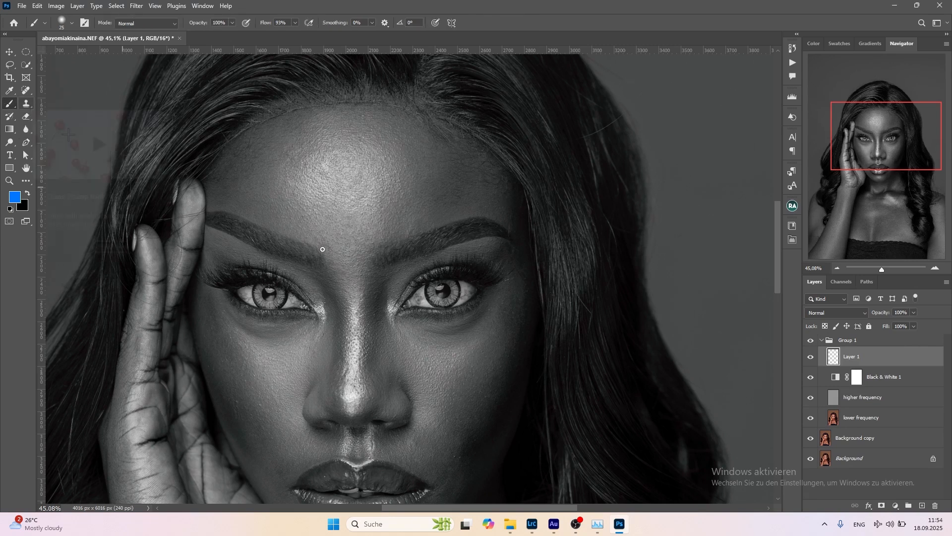
- Enlarge the brush to 100 and paint a diagonal blue stroke above the eyebrow beside the raised hand
key("bracketright")
key("bracketright")
key("bracketright")
key("bracketright")
key("bracketright")
key("bracketright")
key("bracketright")
key("bracketright")
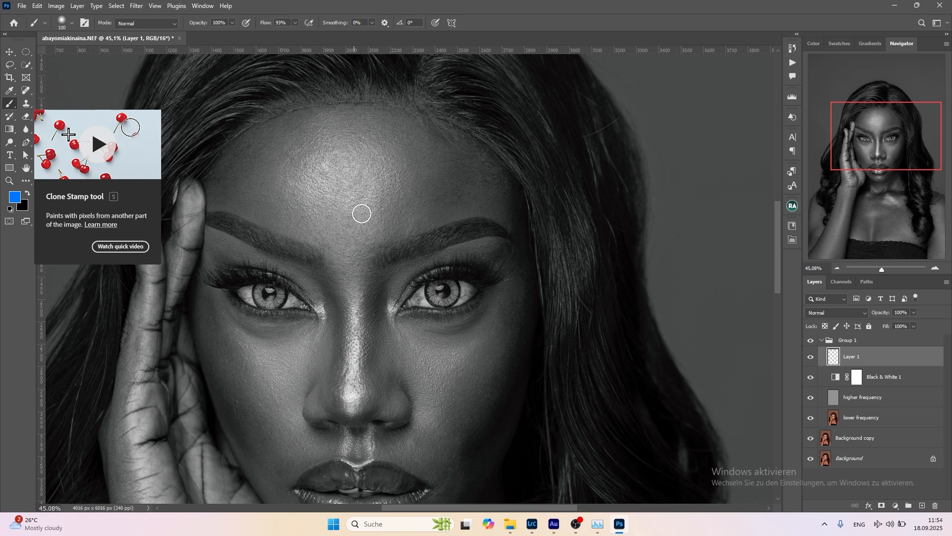
key("bracketright")
key("bracketright")
left_click_drag(240, 193, 299, 224)
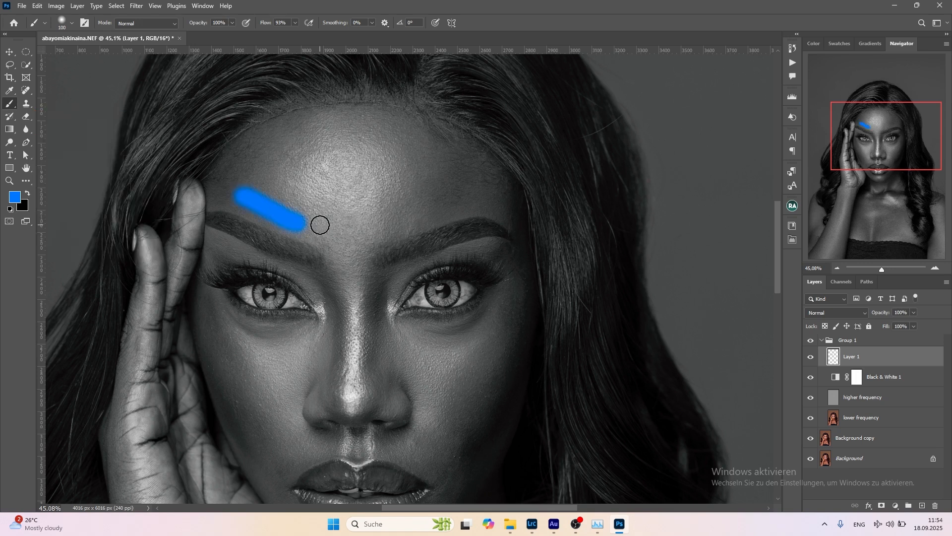
left_click(309, 172)
left_click_drag(362, 163, 368, 197)
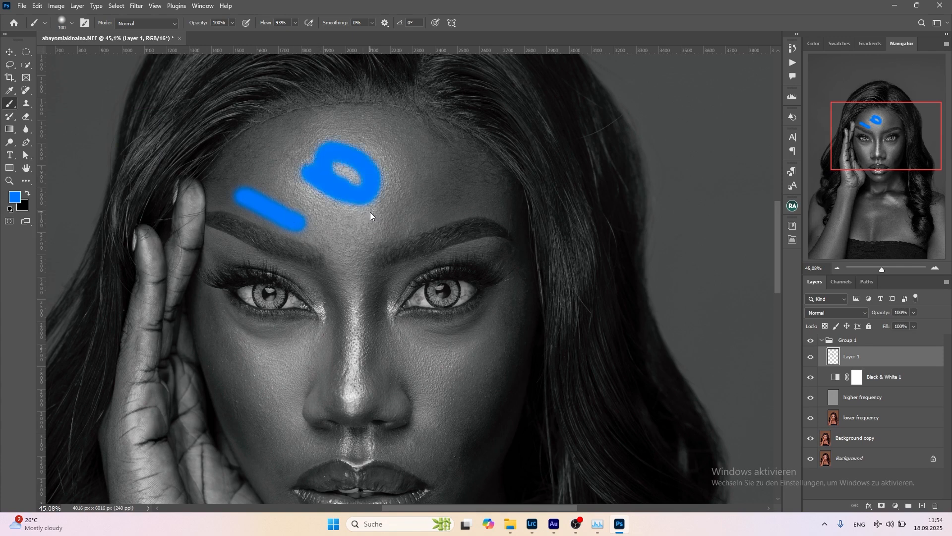
key("ctrl+z")
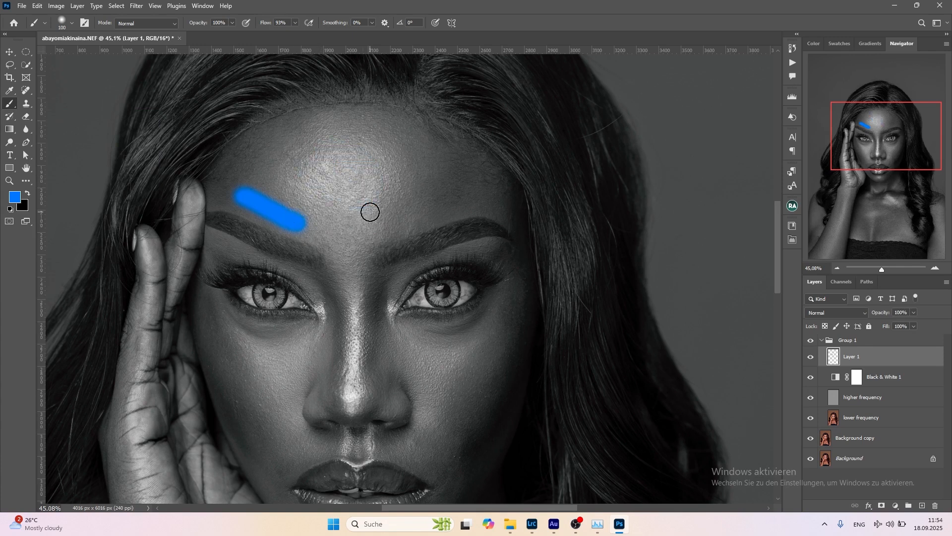
- Set the background color to the red #de2323
left_click(23, 208)
left_click(712, 141)
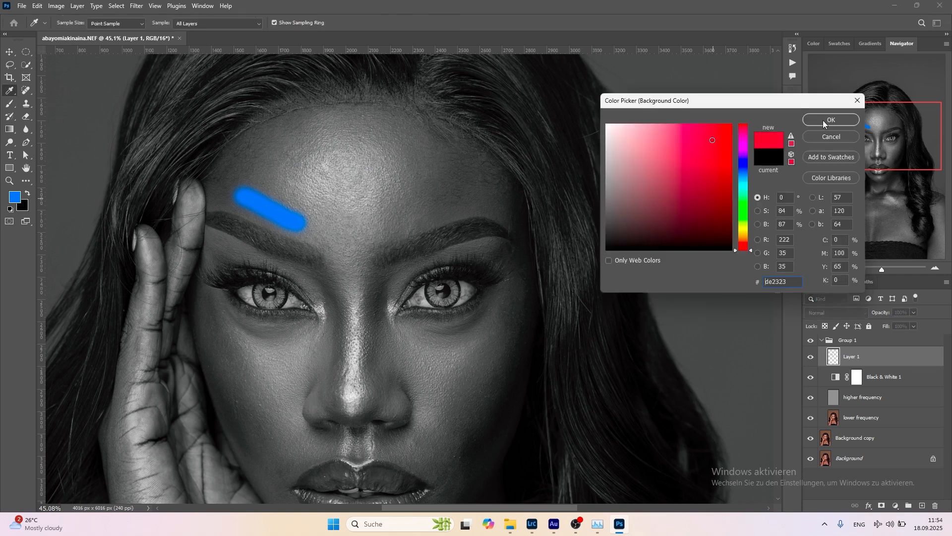
left_click(824, 120)
left_click_drag(343, 166, 361, 174)
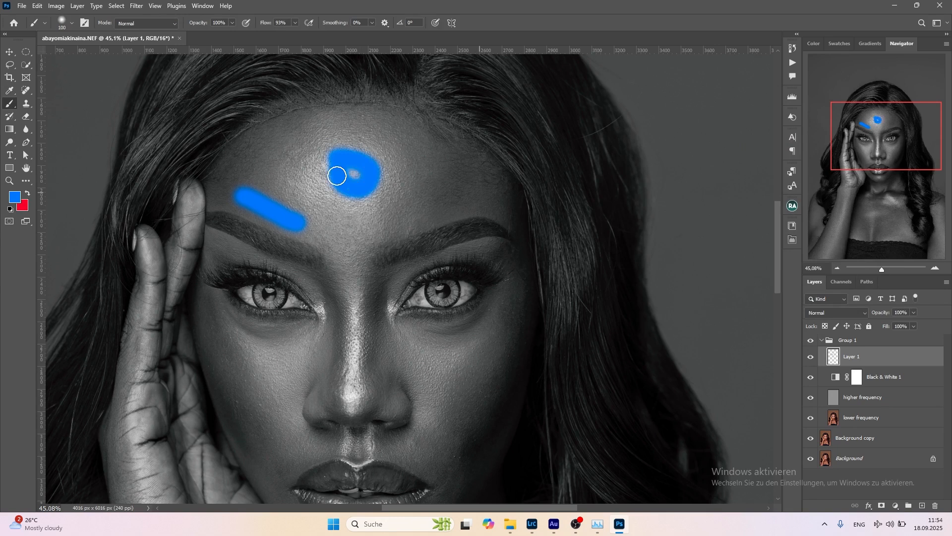
key("z")
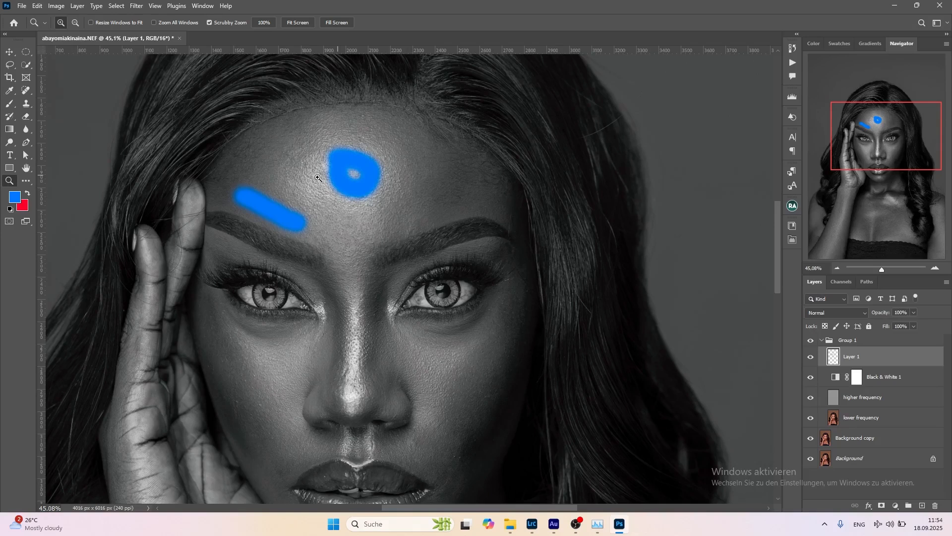
key("ctrl+z")
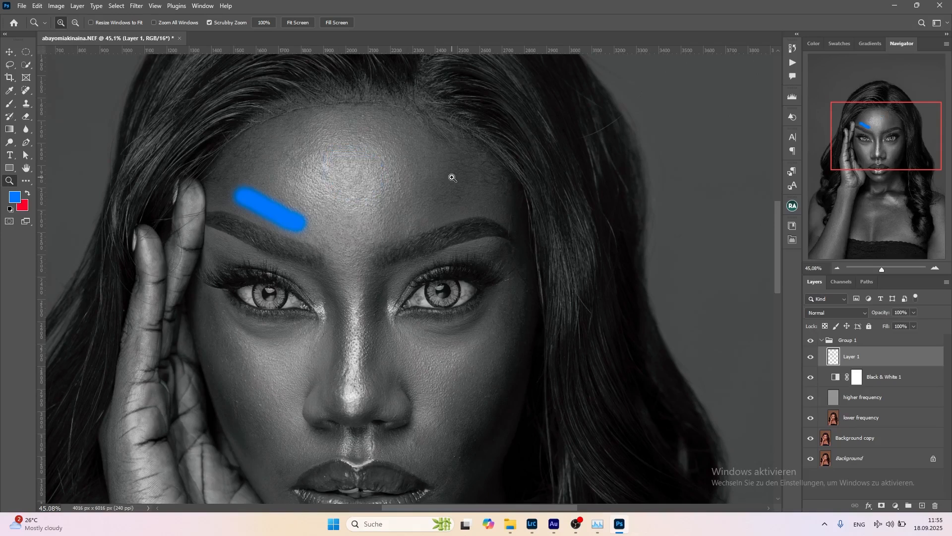
- Paint a red ring around the forehead highlight and a short blue stroke on the side of the forehead away from the hand
key("x")
key("b")
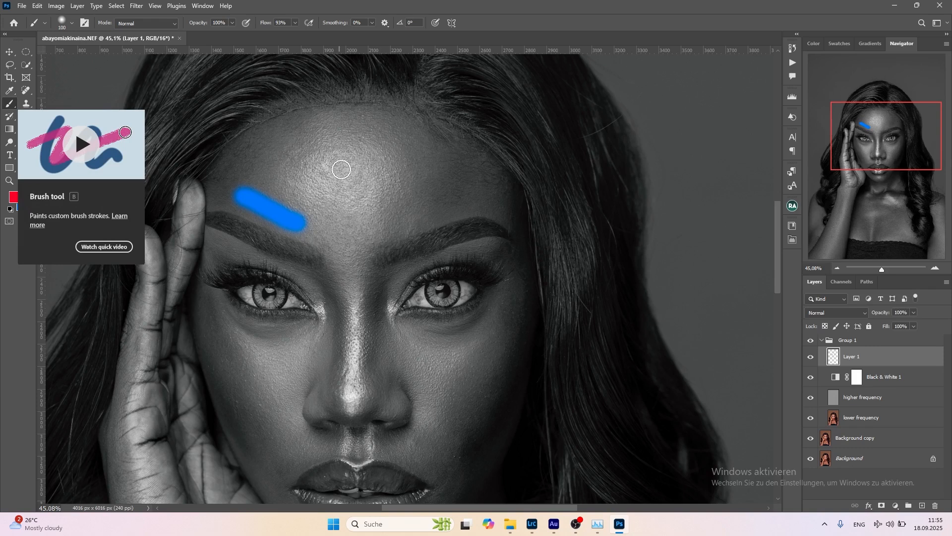
left_click_drag(383, 175, 339, 163)
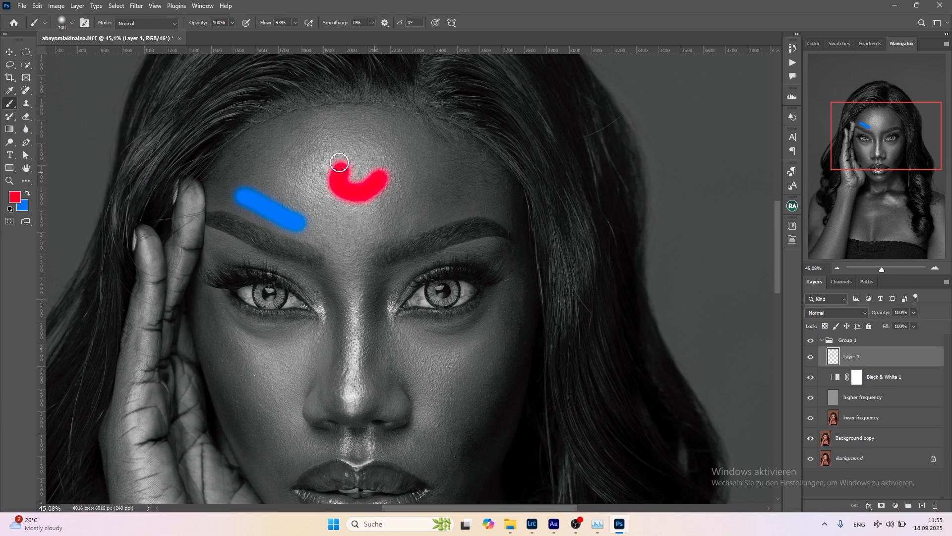
left_click_drag(339, 162, 382, 170)
key("x")
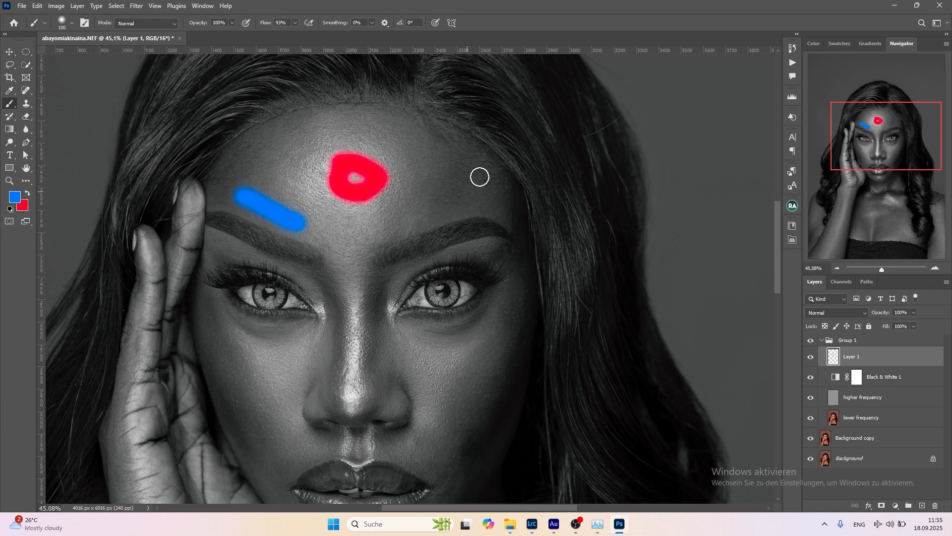
left_click_drag(459, 167, 460, 196)
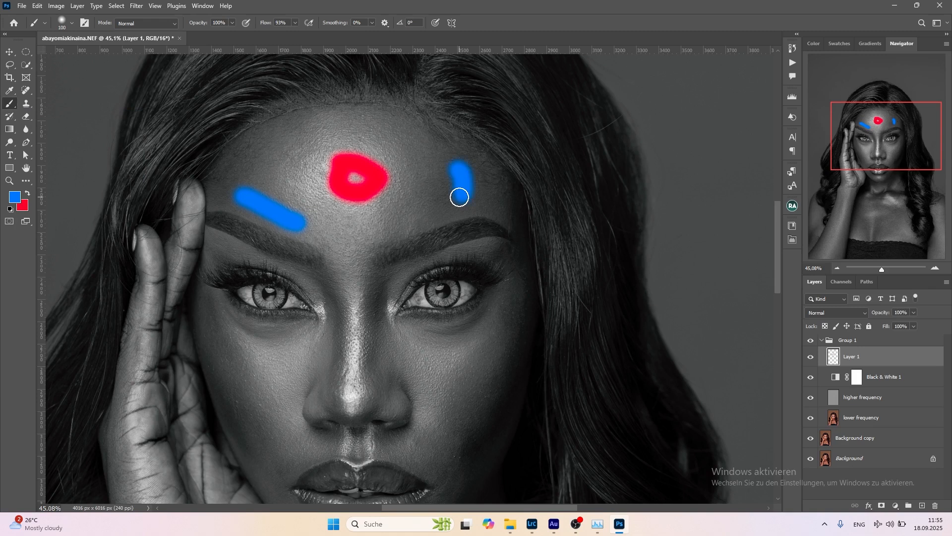
- Reduce the brush to 80 and paint a red vertical line down the bridge of the nose
key("x")
key("bracketleft")
key("bracketleft")
left_click_drag(355, 292, 355, 382)
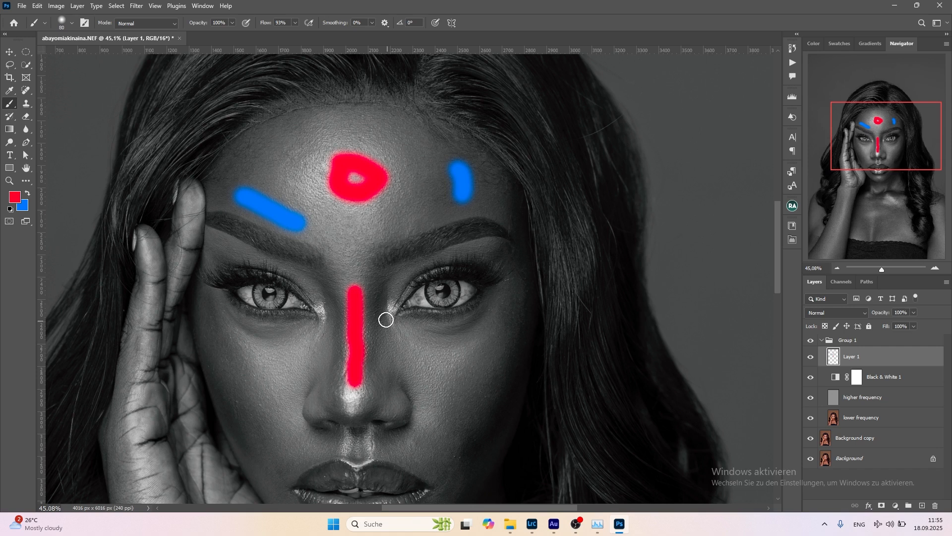
- Paint a blue vertical line along each side of the nose bridge
key("x")
left_click_drag(328, 292, 327, 360)
left_click_drag(383, 300, 383, 356)
- Paint blue strokes and arrows on the forehead, cheeks and around the mouth, and red dabs below the brows, above the upper lip and on the chin
scroll(438, 293, "down", 1)
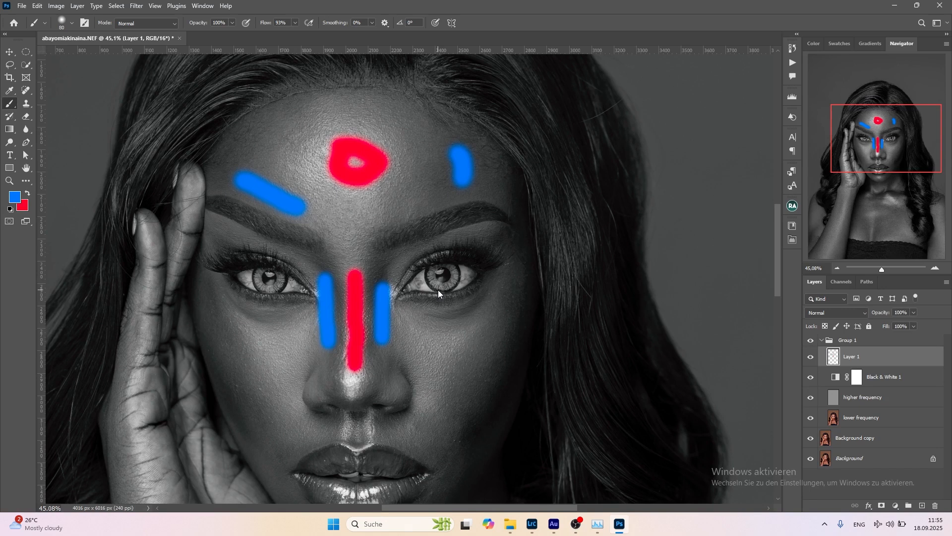
left_click_drag(317, 127, 258, 161)
left_click_drag(389, 112, 429, 121)
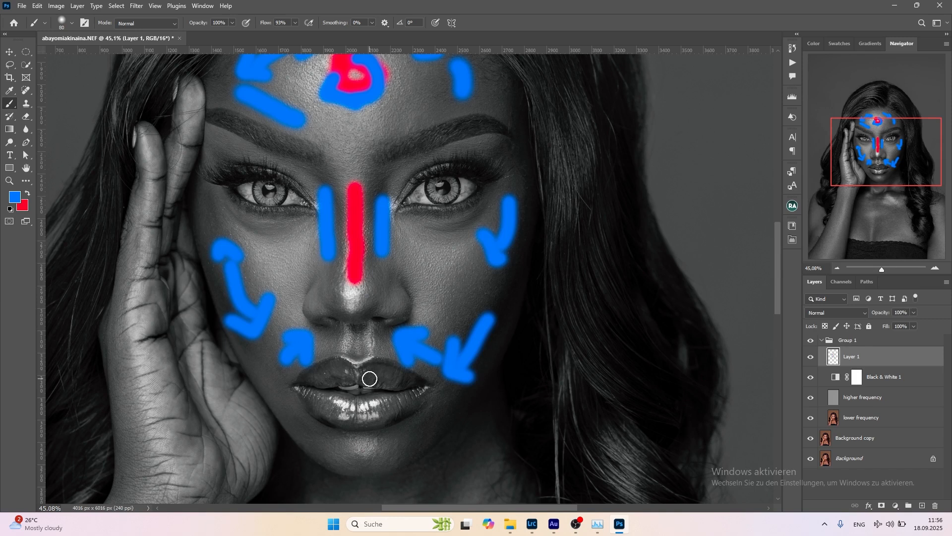
key("x")
left_click_drag(369, 327, 369, 353)
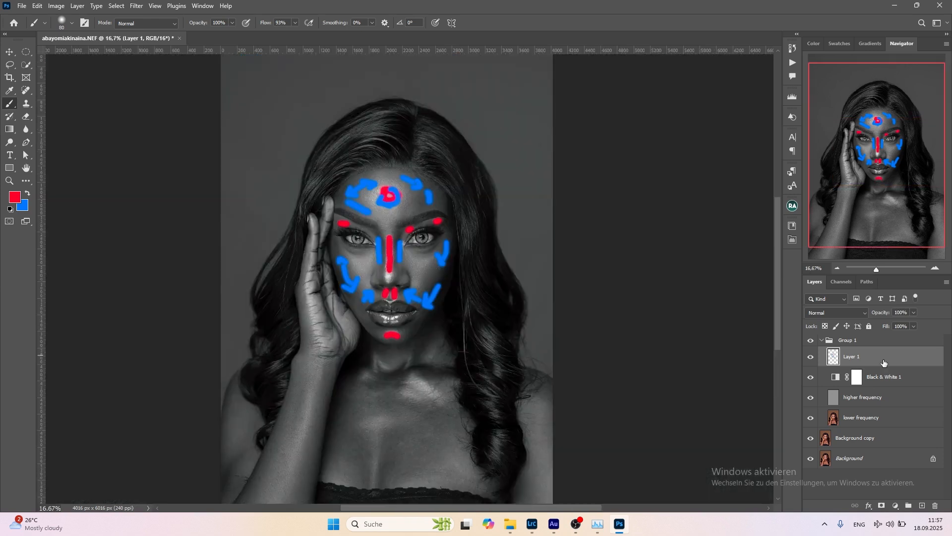
- Hide the layer with the coloured guide marks and activate the lower frequency layer with the Mixer Brush
left_click(811, 357)
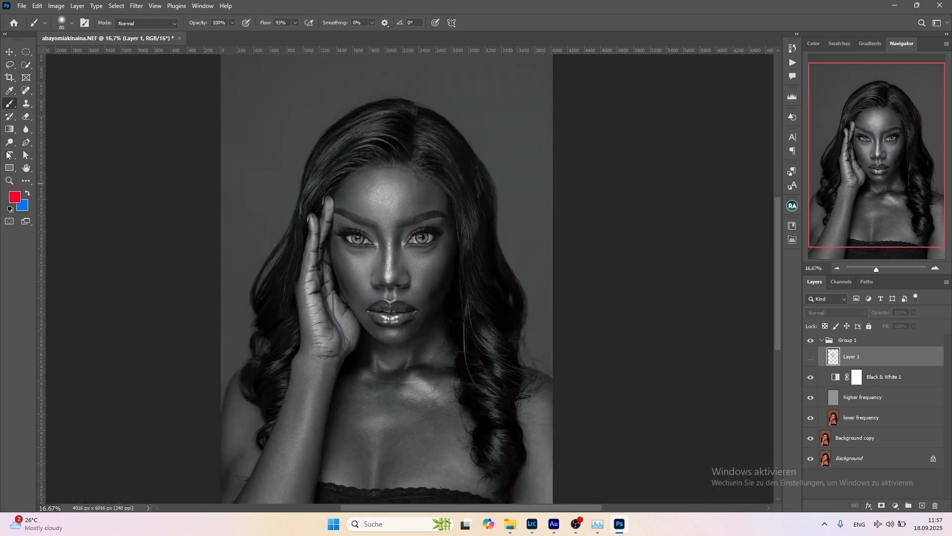
right_click(9, 104)
left_click(71, 134)
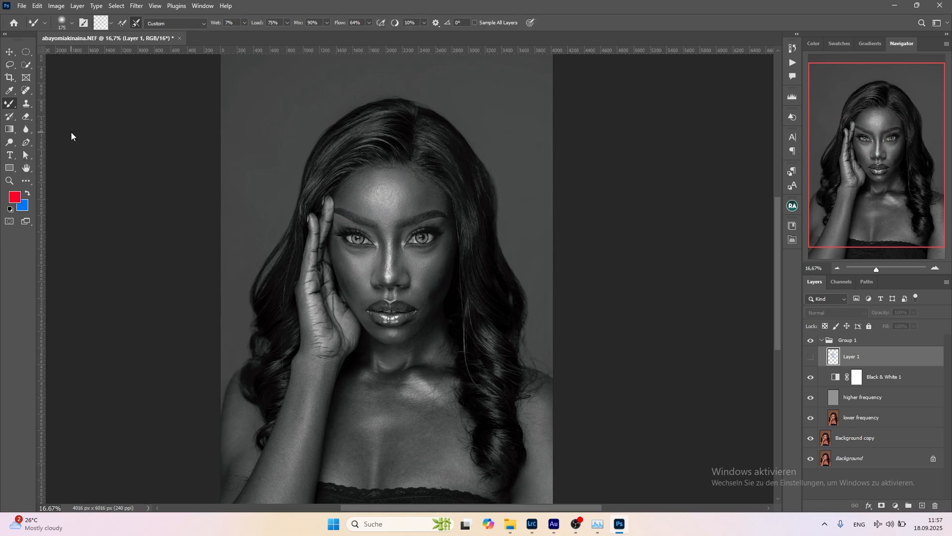
left_click(896, 423)
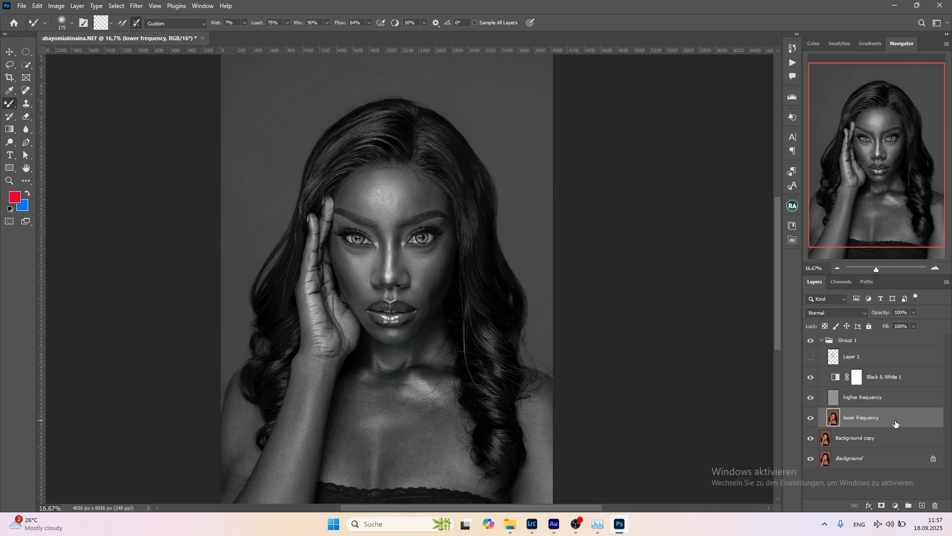
- Smooth the tonal transitions across the forehead on the lower frequency layer with the Mixer Brush at sizes between 150 and 250
scroll(432, 295, "up", 4)
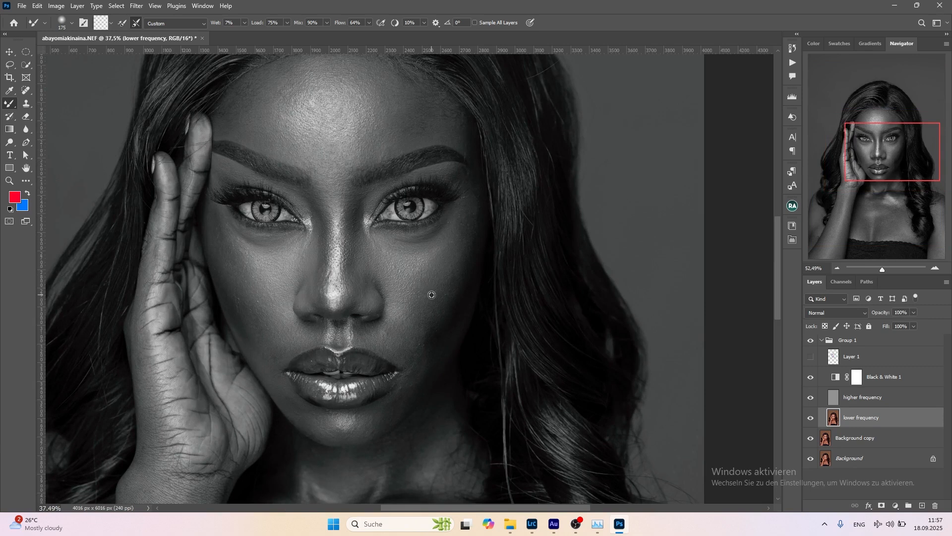
scroll(431, 295, "down", 2)
key("bracketleft")
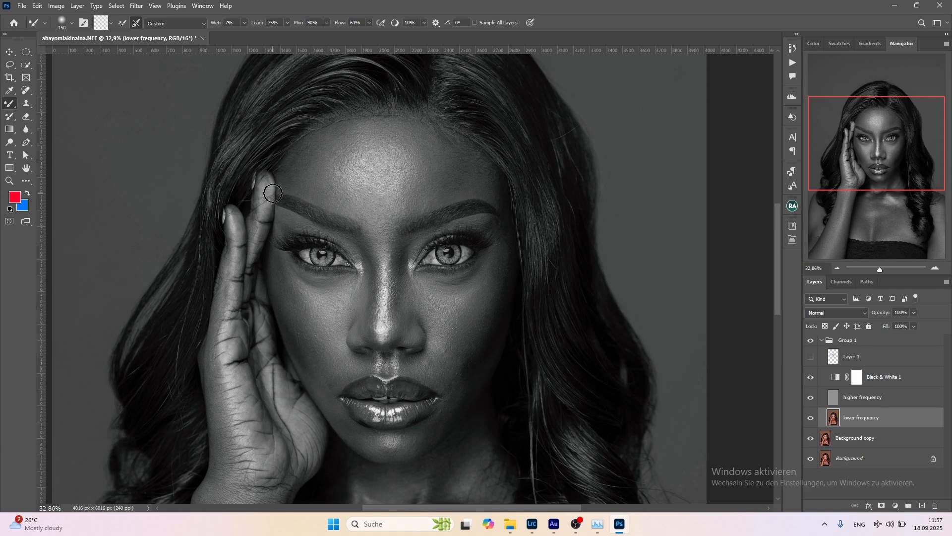
key("bracketright")
key("bracketright")
key("bracketright")
key("bracketleft")
key("bracketleft")
key("bracketright")
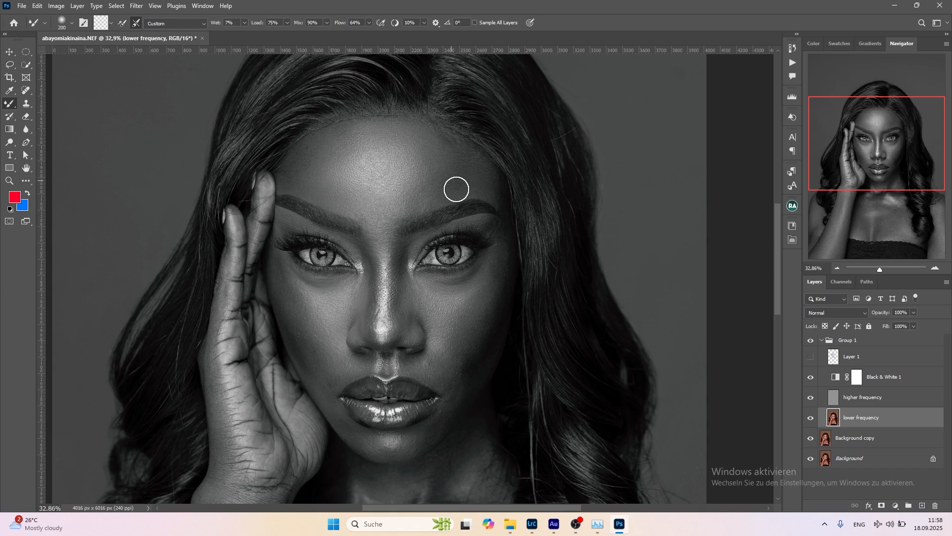
key("bracketright")
- Hide the Black & White adjustment layer and toggle Group 1 off and on to compare the retouch in colour
left_click(810, 376)
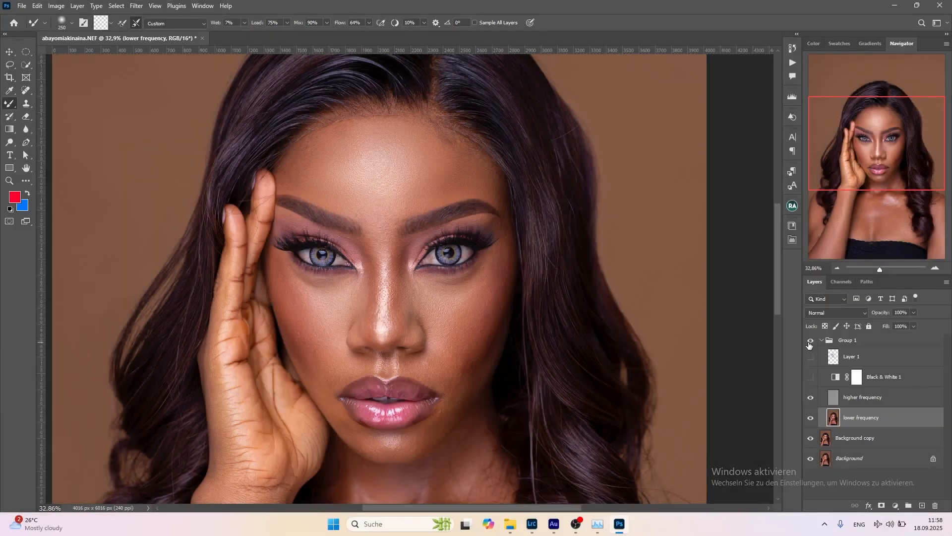
left_click(810, 341)
left_click(810, 341)
- Continue blending the forehead and upper face on the lower frequency layer in colour, starting with a Mixer Brush size of 150
key("bracketleft")
key("bracketleft")
scroll(374, 149, "down", 1)
key("bracketleft")
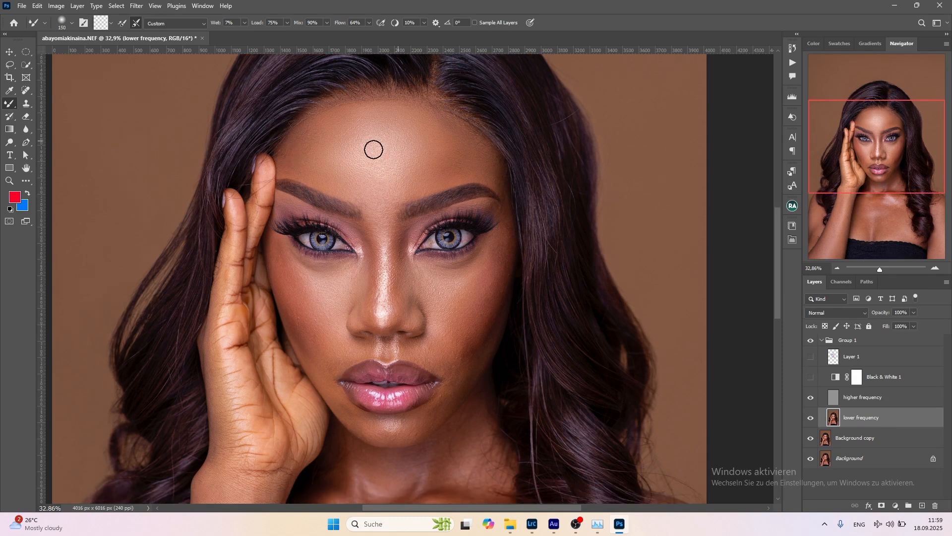
key("bracketright")
key("bracketright")
key("bracketright")
key("bracketright")
key("bracketright")
key("bracketleft")
key("bracketleft")
- Smooth the skin beside the nose, on the cheeks and around the mouth with the Mixer Brush at about 125
scroll(447, 343, "down", 1)
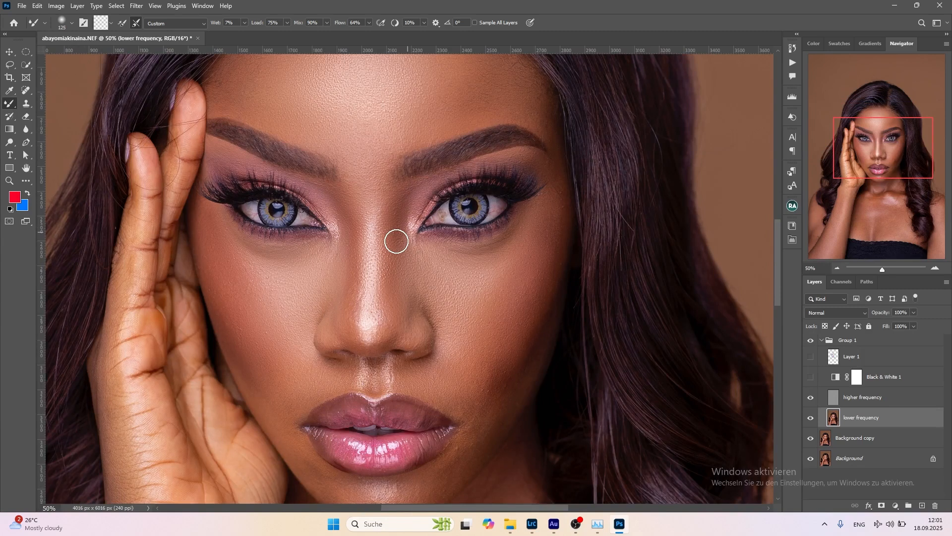
key("bracketright")
scroll(536, 225, "down", 3)
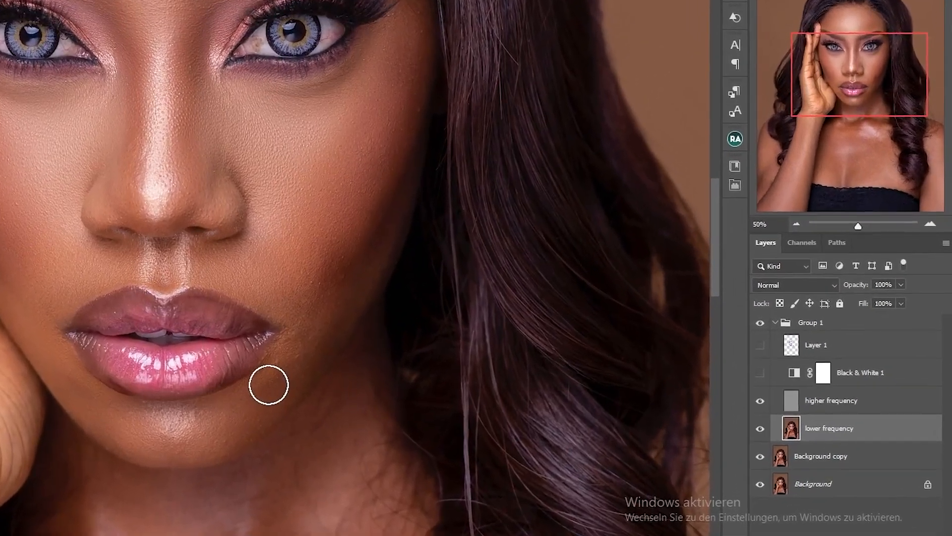
- Compare the face with Group 1 hidden and shown, and smooth the arms and chest with the Mixer Brush at size 400
key("ctrl+minus")
key("ctrl+minus")
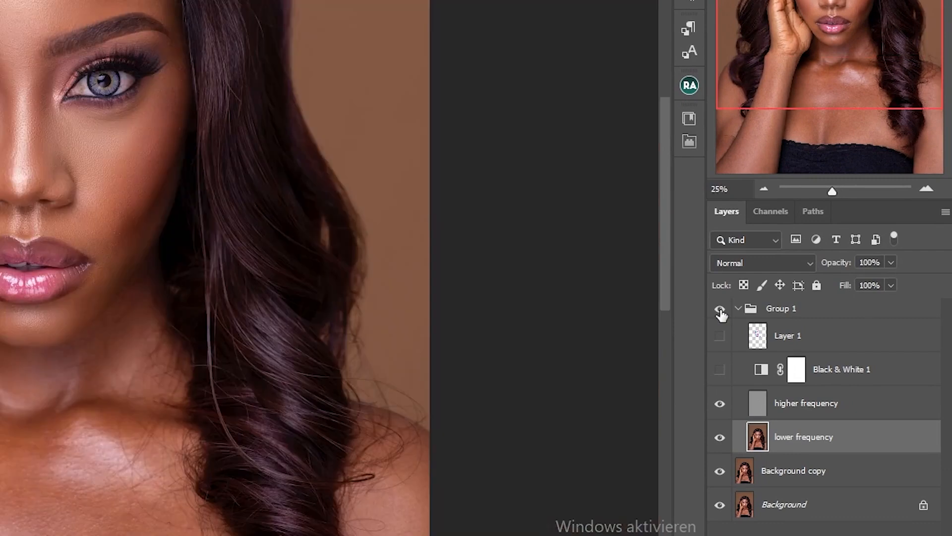
left_click(720, 311)
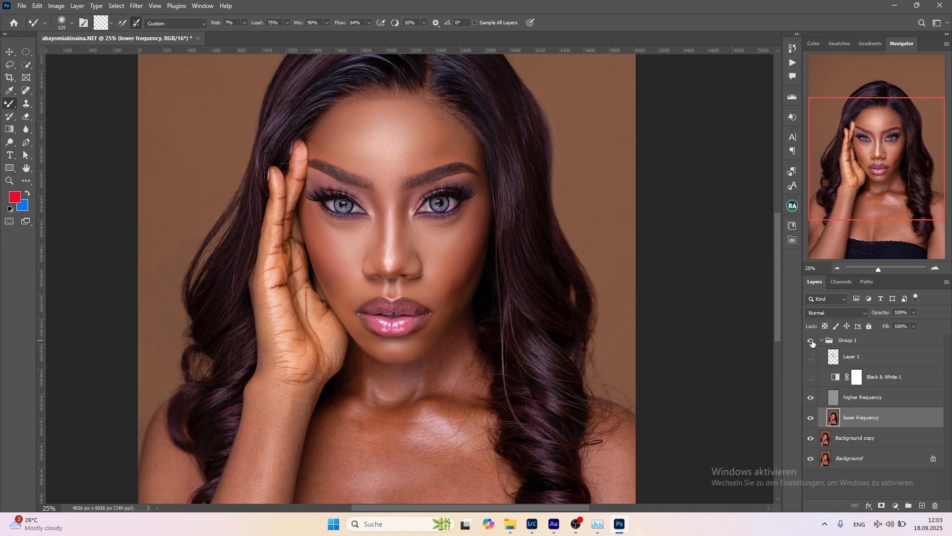
key("ctrl+minus")
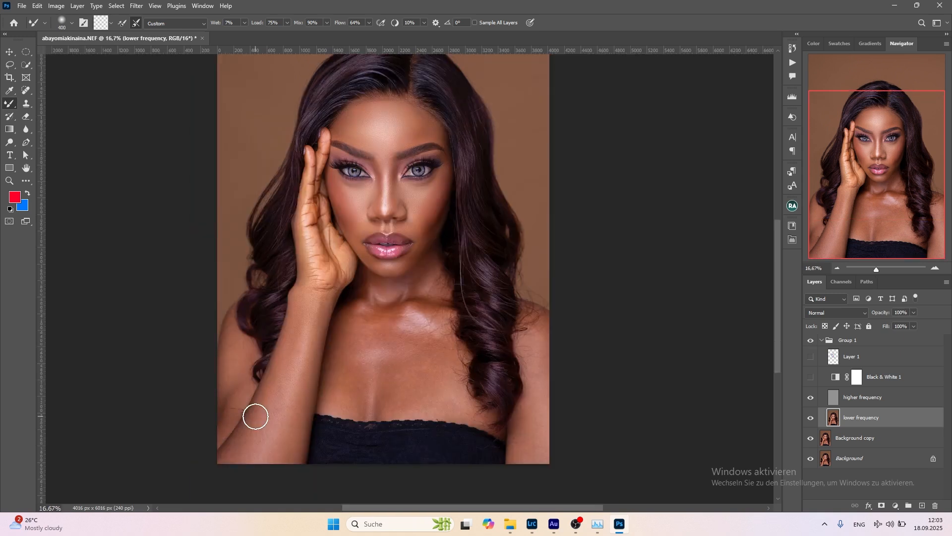
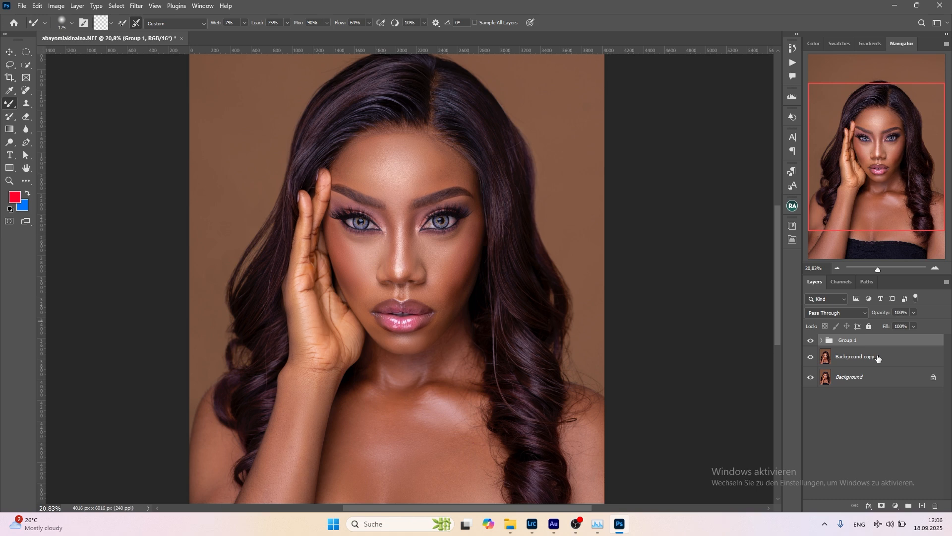
- Run the "dodge and burn" action from the d&G set to add a group with dodge and burn curves layers
key("ctrl+plus")
key("ctrl+plus")
key("ctrl+plus")
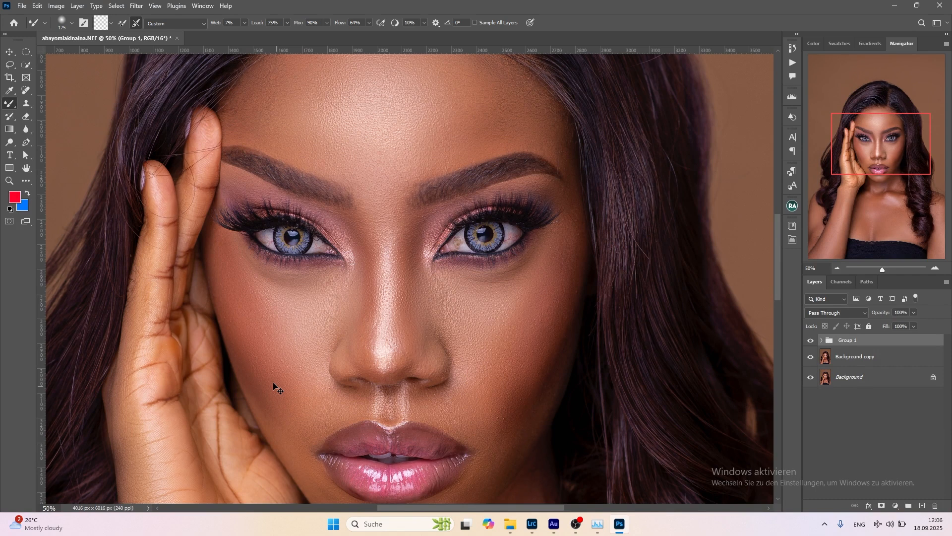
scroll(275, 388, "up", 1)
left_click(792, 62)
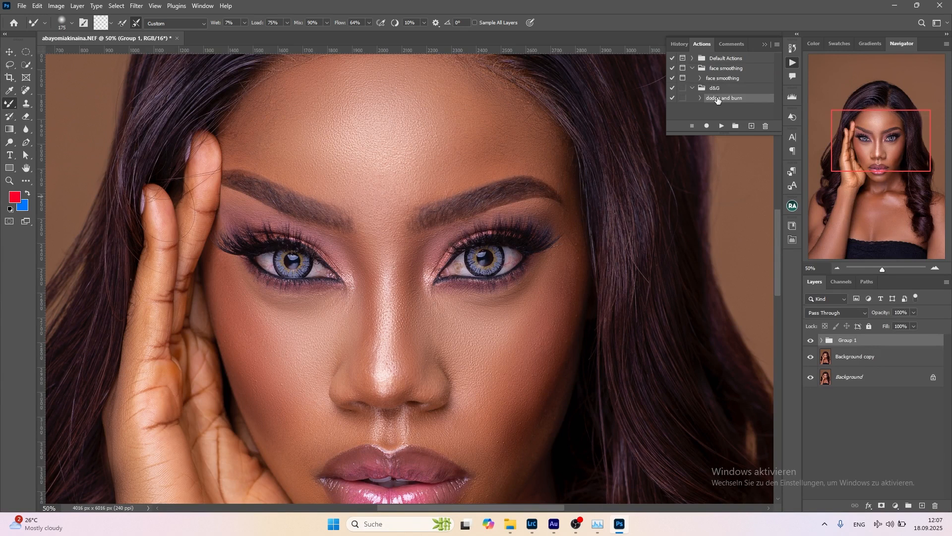
left_click(777, 44)
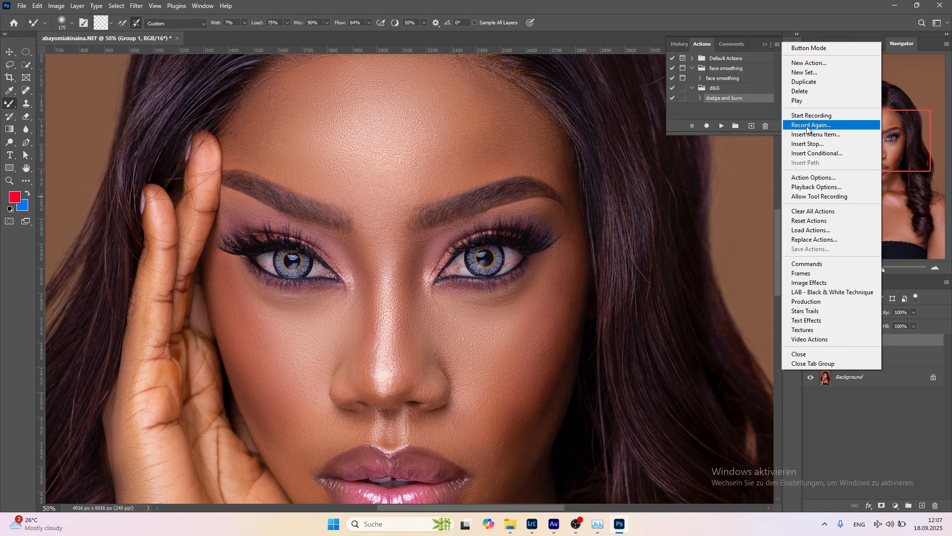
left_click(809, 125)
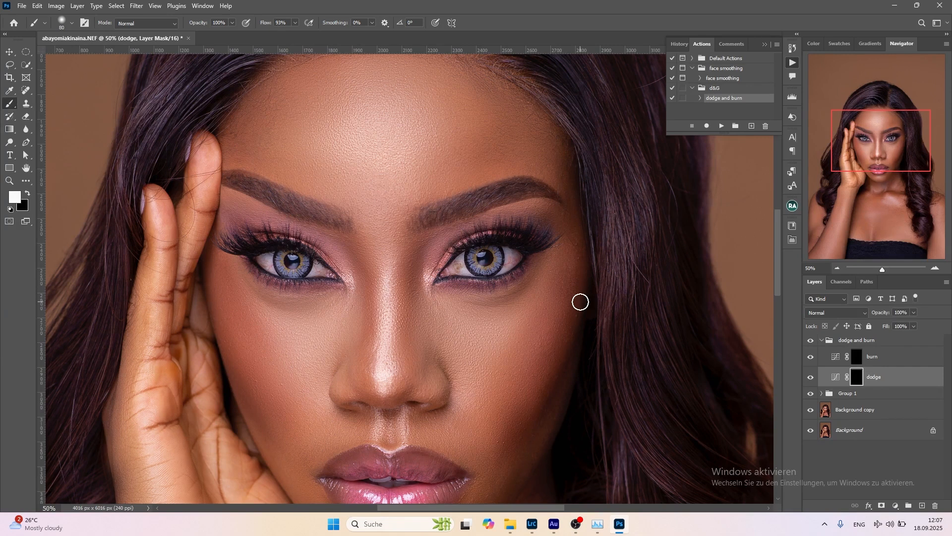
- Paint white highlight strokes on the dodge mask over the forehead, under both eyes and on the chin with a size 50 brush
key("ctrl+minus")
key("bracketleft")
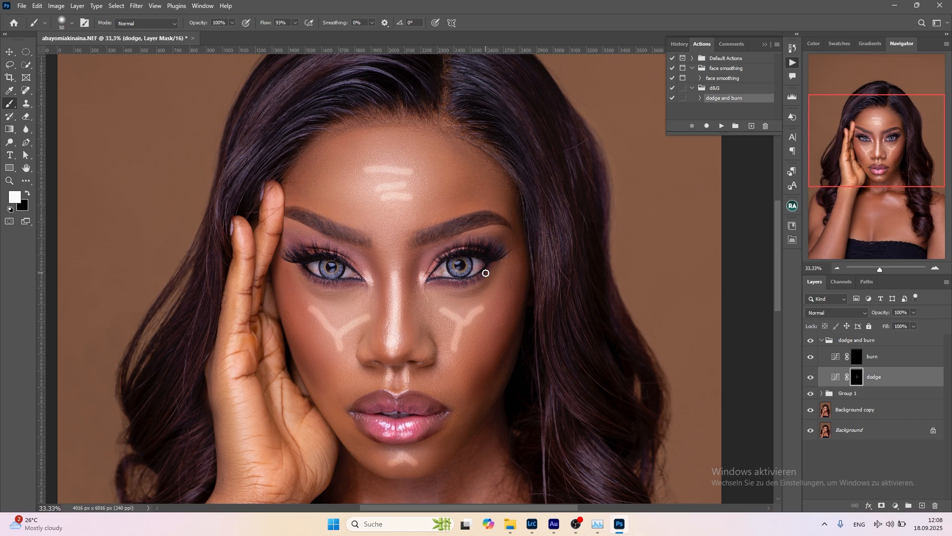
left_click_drag(889, 144, 890, 151)
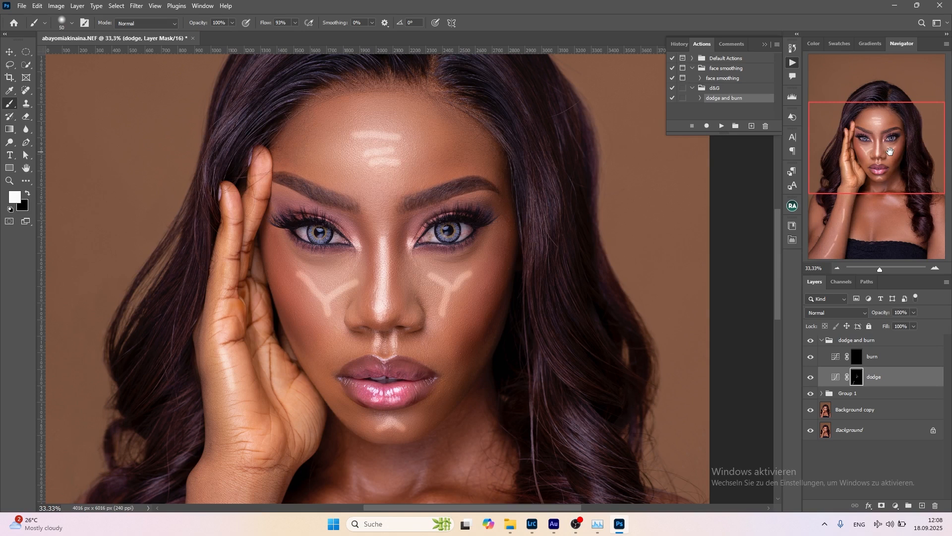
- Paint white contour strokes on the burn mask along the forehead sides, nose bridge sides, outer cheeks and jaw
key("alt+bracketright")
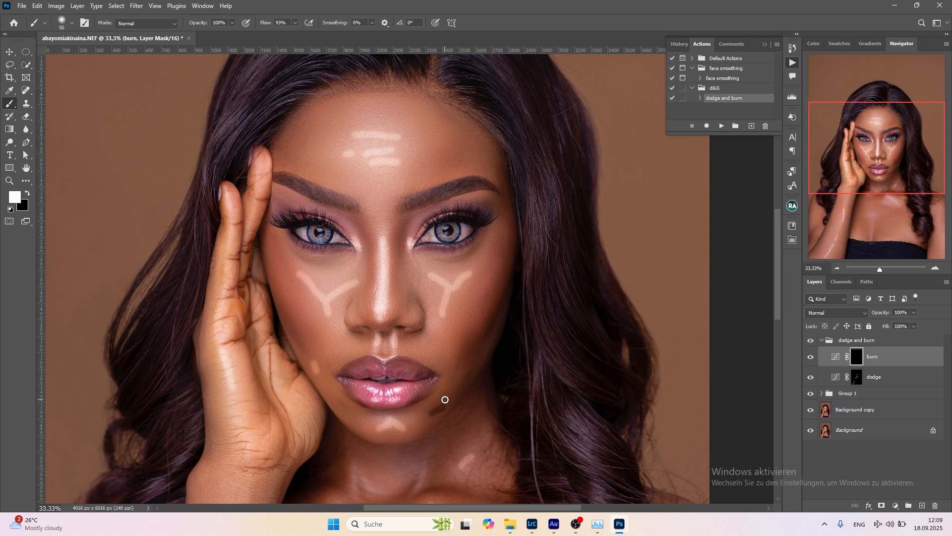
left_click_drag(445, 400, 442, 409)
left_click_drag(285, 318, 290, 331)
left_click_drag(298, 336, 306, 338)
left_click_drag(299, 138, 288, 158)
left_click_drag(453, 160, 474, 159)
left_click_drag(369, 252, 369, 279)
left_click_drag(400, 240, 399, 277)
left_click_drag(483, 331, 460, 352)
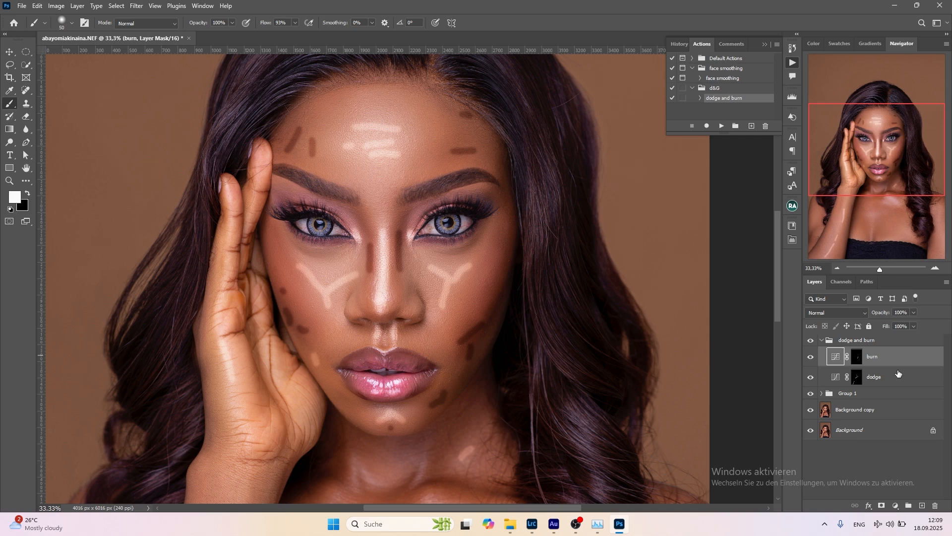
- Feather the dodge and burn layer masks to blend the strokes, setting the burn mask's feather to about 57 px
left_click(898, 373)
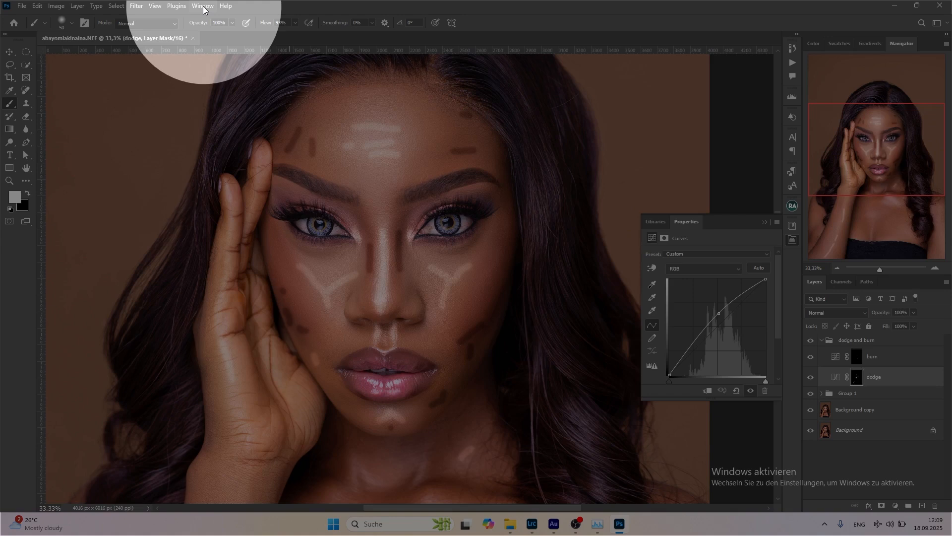
left_click(857, 378)
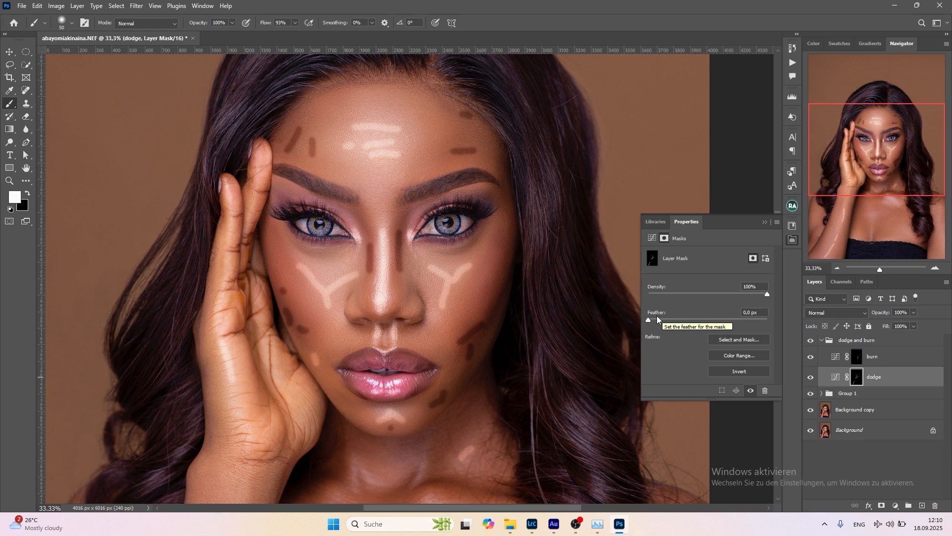
left_click_drag(657, 319, 674, 320)
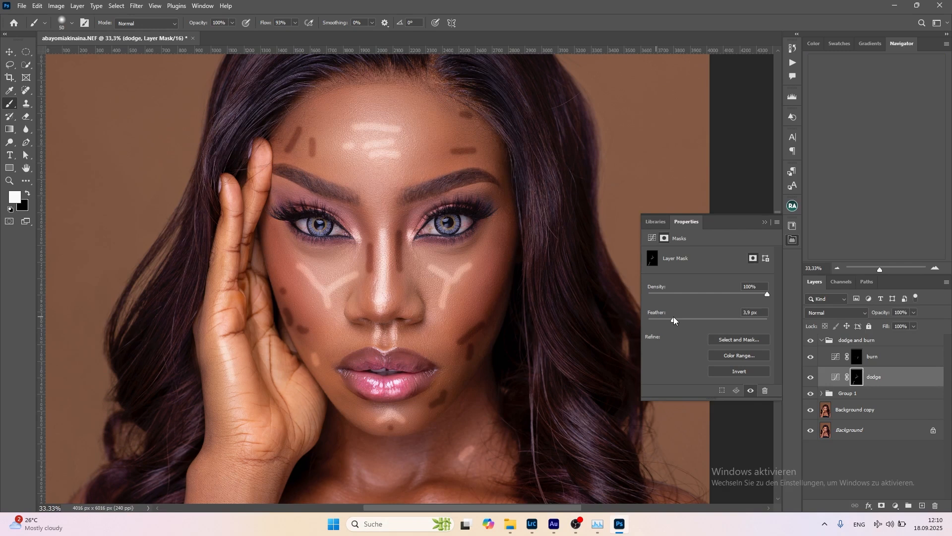
left_click_drag(675, 319, 706, 320)
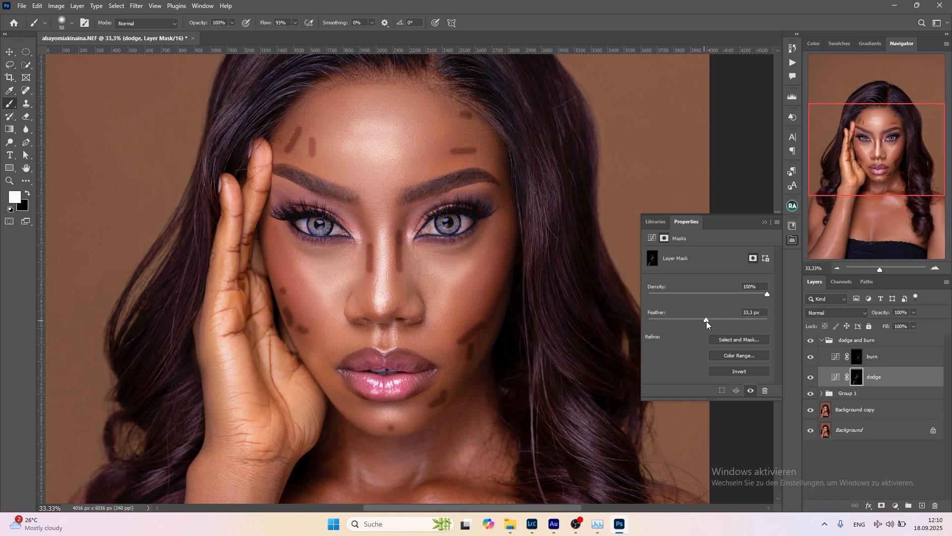
left_click_drag(707, 320, 719, 321)
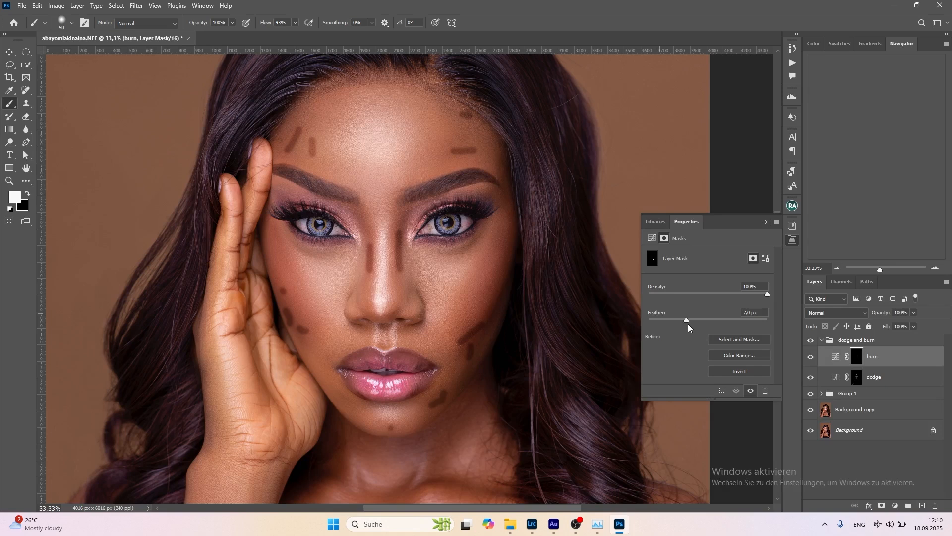
left_click_drag(687, 320, 715, 320)
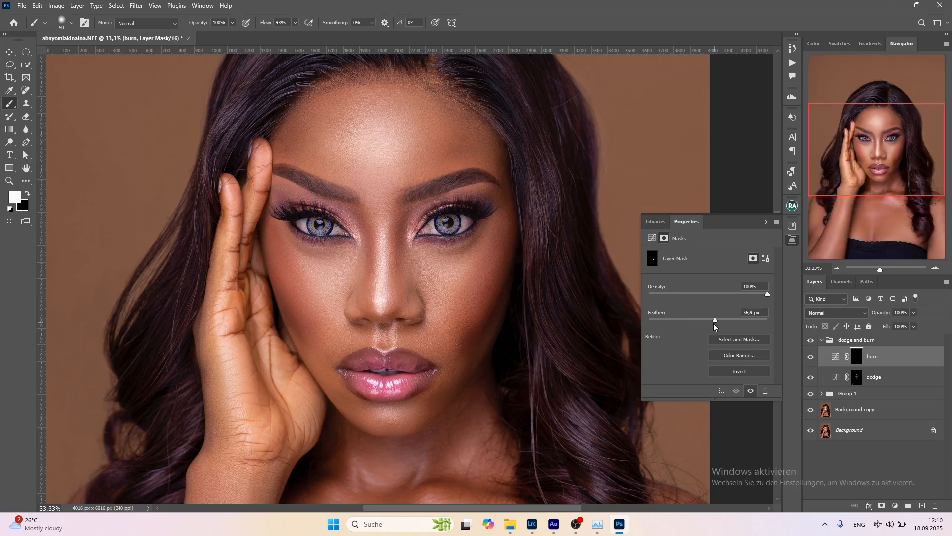
left_click_drag(713, 322, 712, 322)
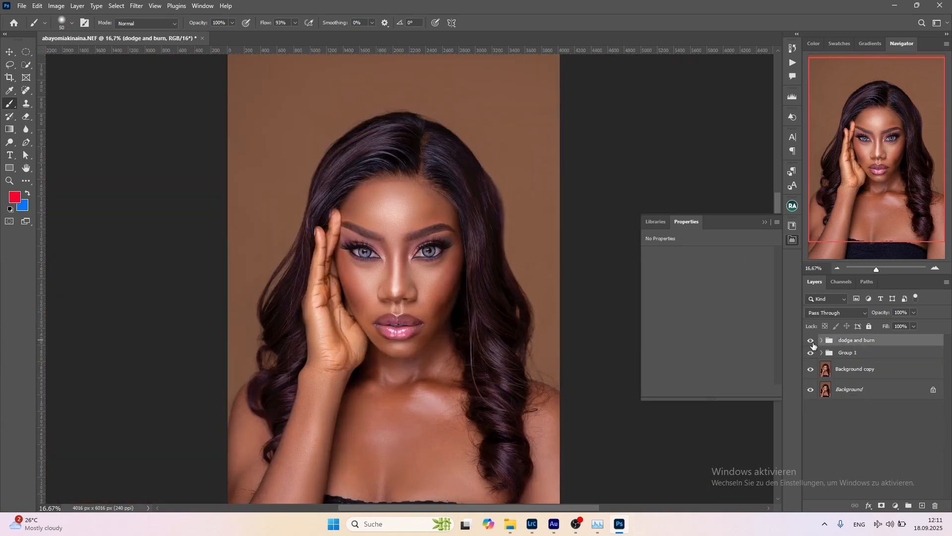
- Toggle the dodge and burn group off and on repeatedly to compare the portrait before and after
left_click(811, 341)
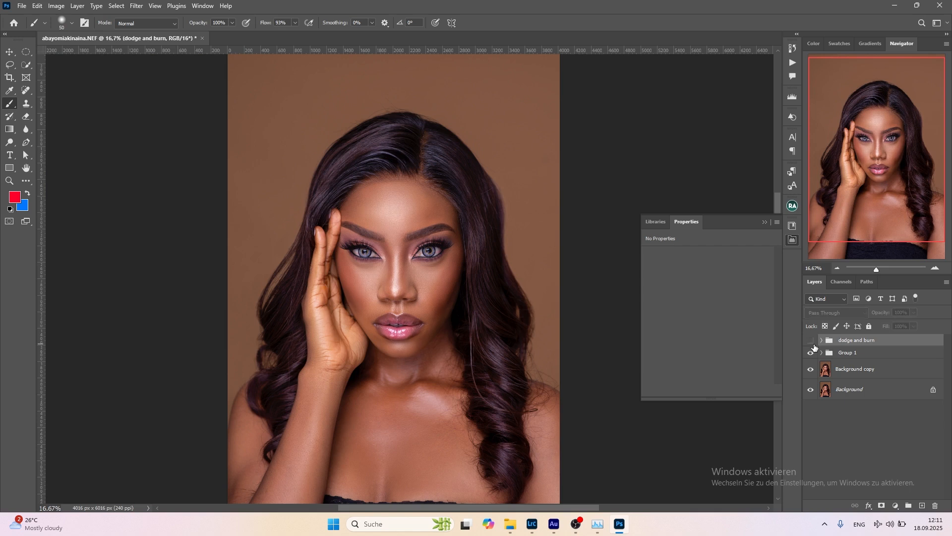
left_click(811, 341)
left_click(812, 341)
left_click(811, 342)
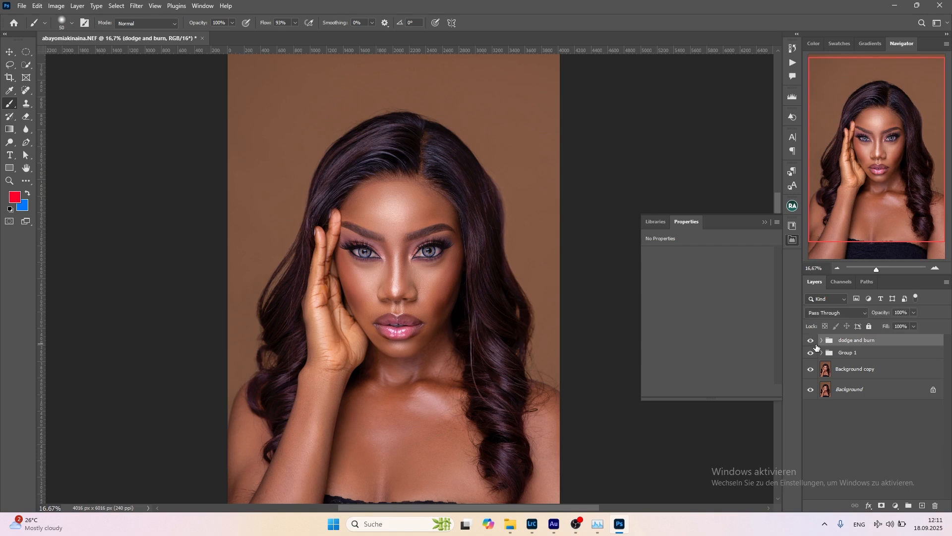
left_click(812, 341)
left_click(811, 341)
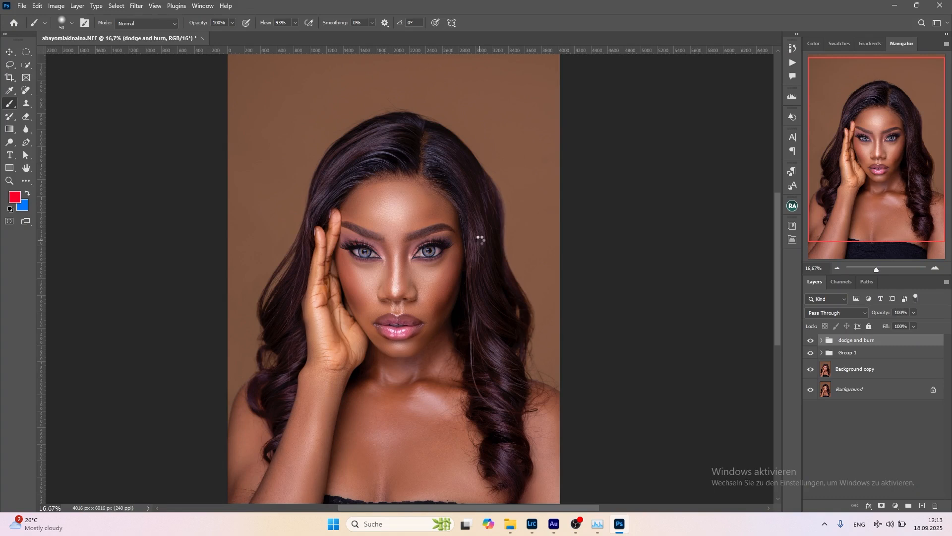
- Stamp all visible layers into a new merged layer at the top of the stack, keeping the existing groups
key("ctrl+shift+alt+n")
key("ctrl+shift+alt+e")
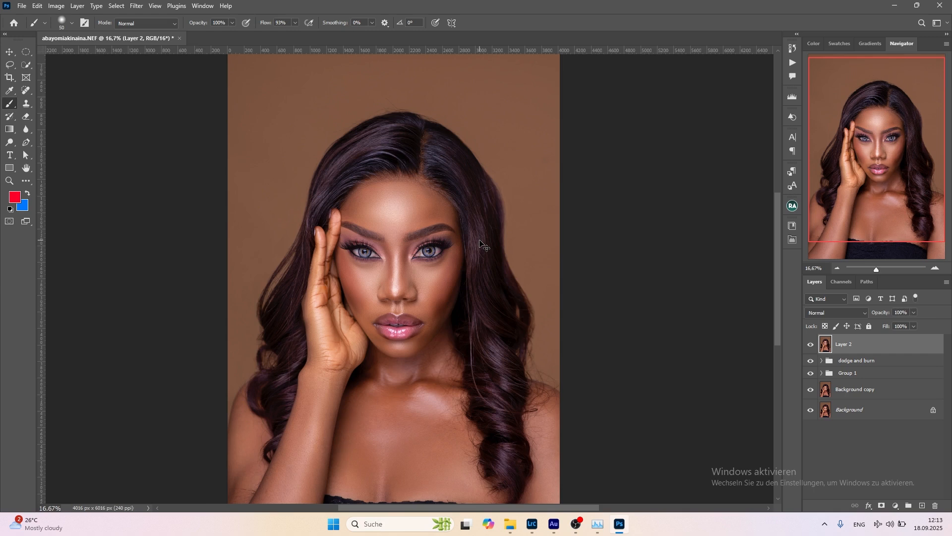
scroll(479, 243, "up", 2)
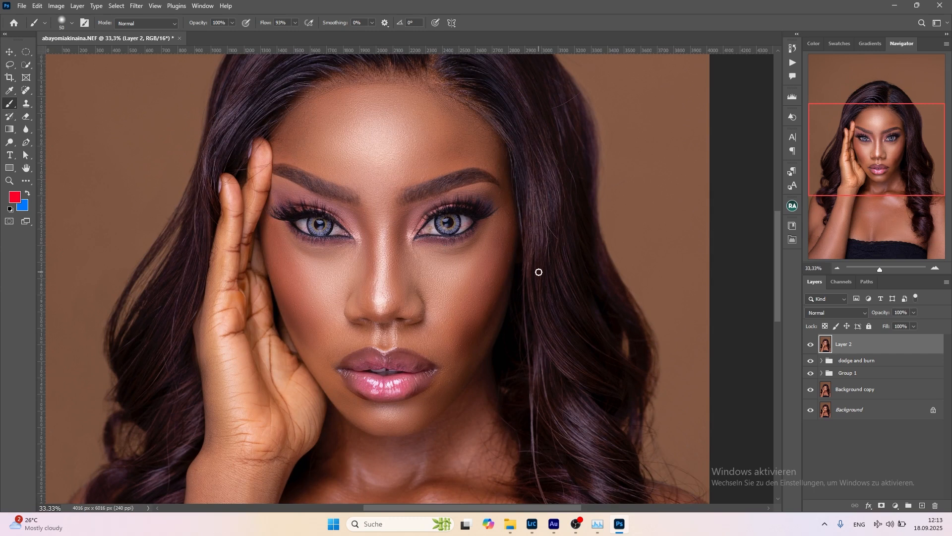
scroll(539, 272, "up", 1)
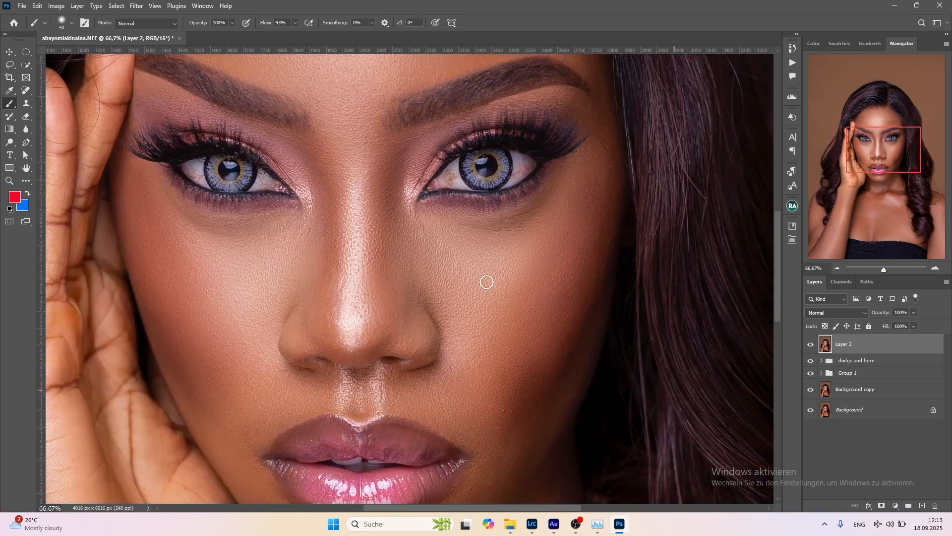
- Add a Hue/Saturation adjustment layer above the merged portrait layer
scroll(415, 203, "up", 1)
left_click_drag(415, 203, 494, 284)
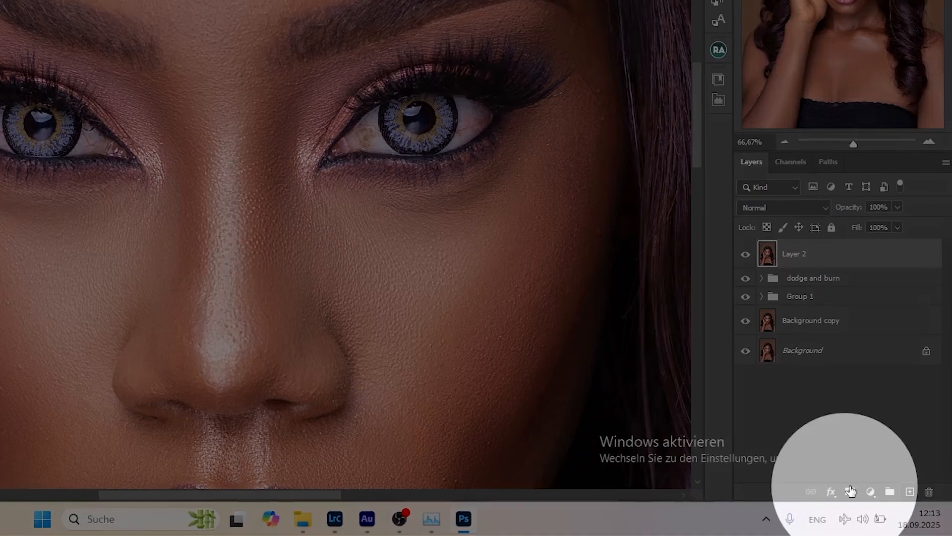
left_click(870, 491)
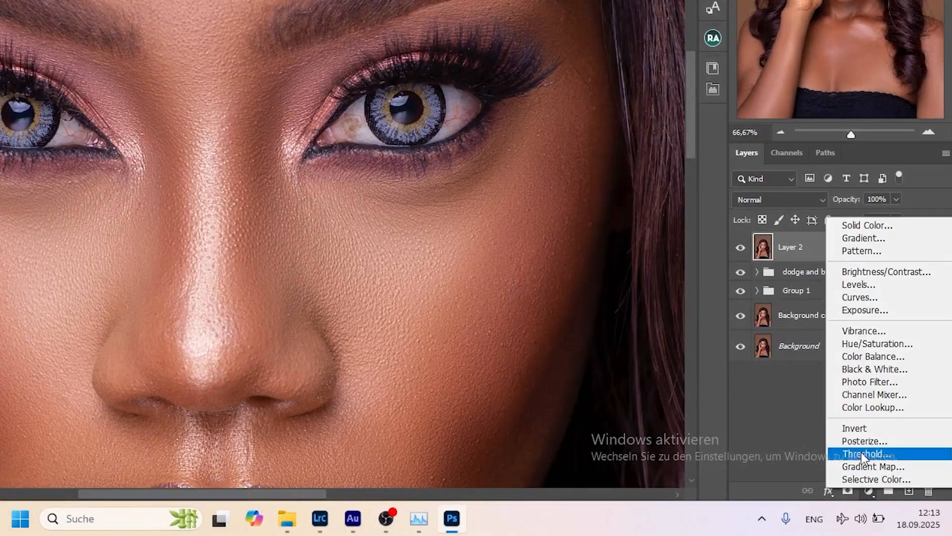
left_click(852, 344)
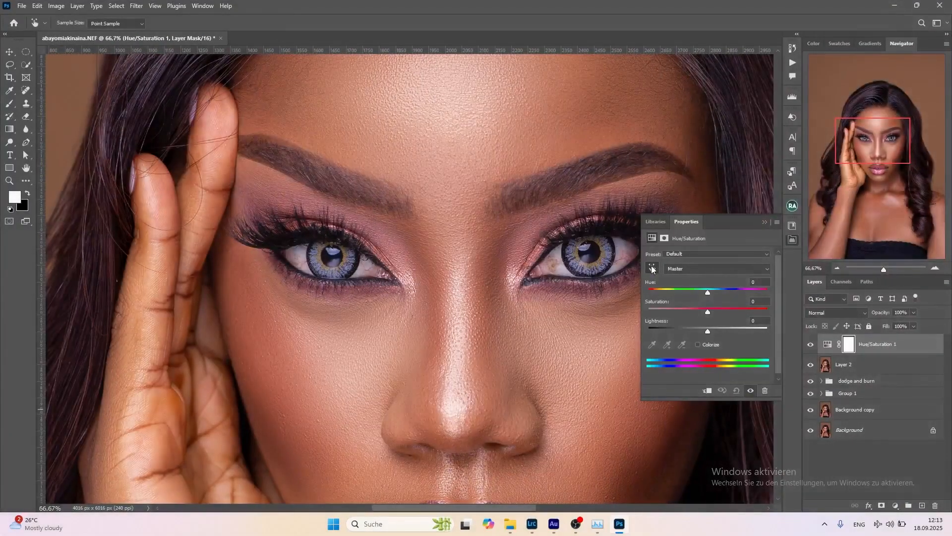
- Sample the reddish eye white directly on the image and lower the Reds saturation to -100
left_click(652, 268)
left_click_drag(614, 254, 492, 263)
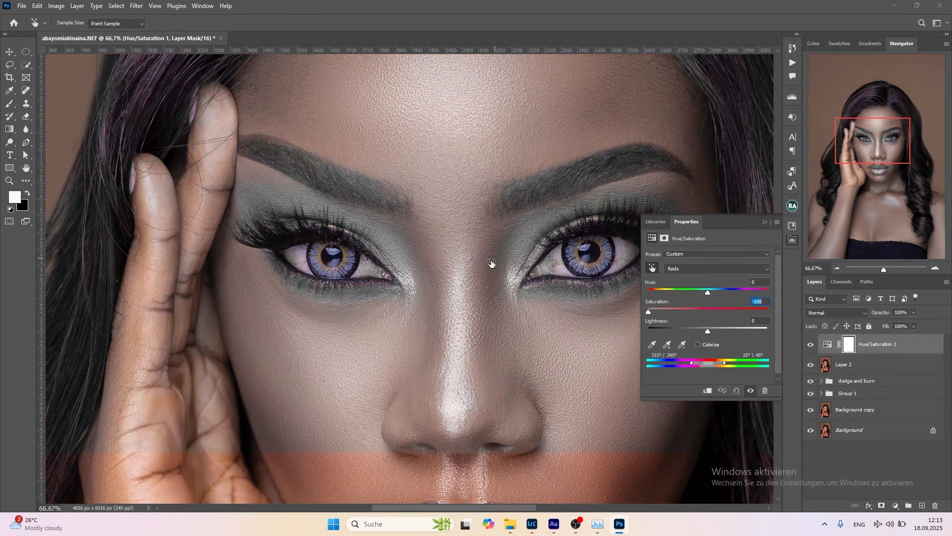
left_click_drag(491, 263, 491, 263)
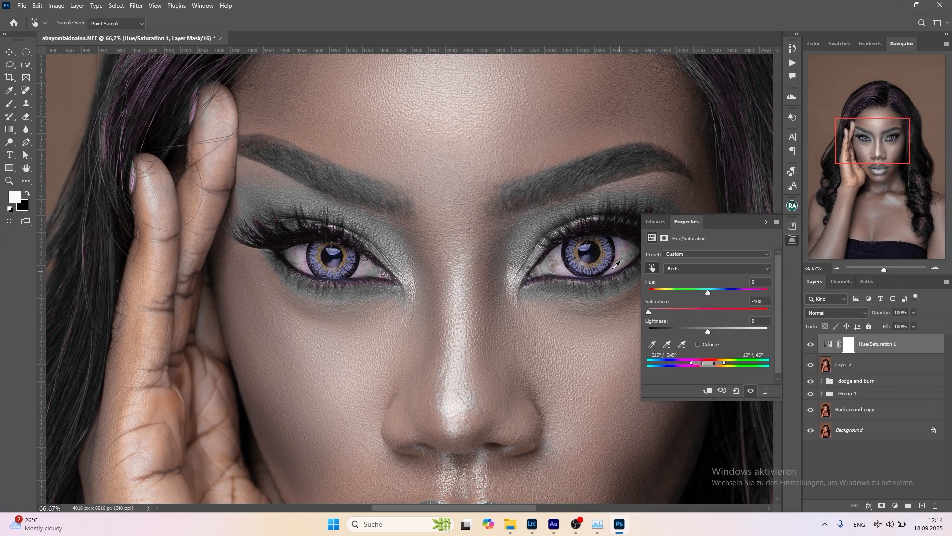
left_click_drag(602, 267, 519, 261)
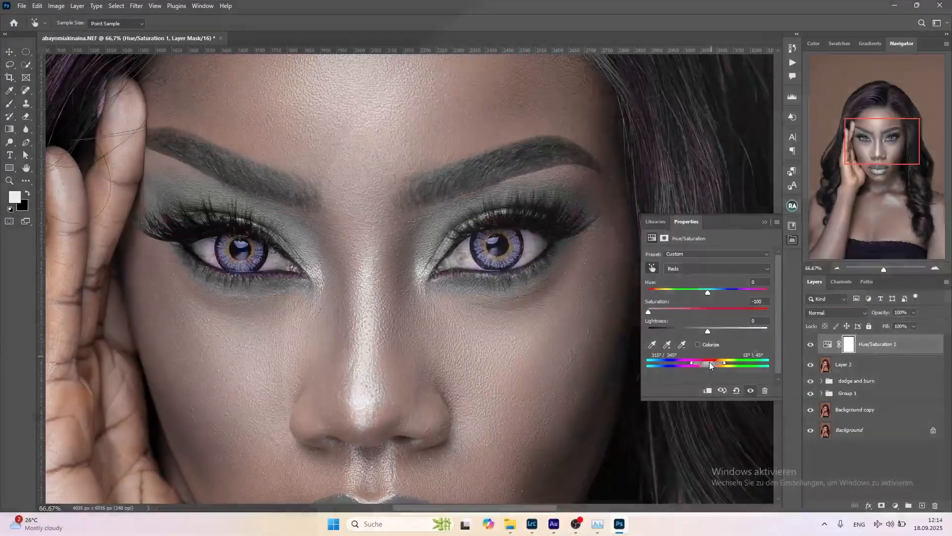
- Shift and widen the affected Reds color range to 273°/303° and 1°\29° to target the redness in the eye whites
left_click_drag(710, 366, 728, 360)
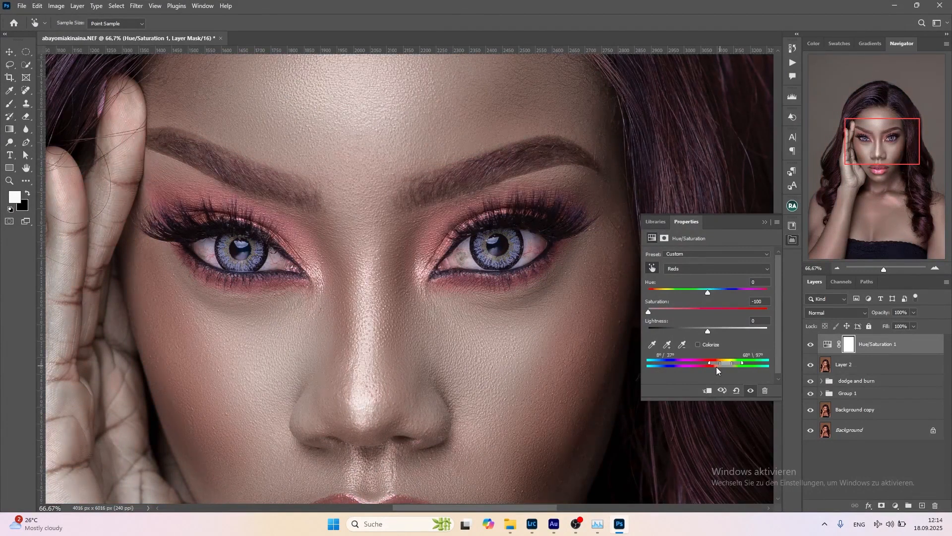
left_click_drag(716, 367, 709, 371)
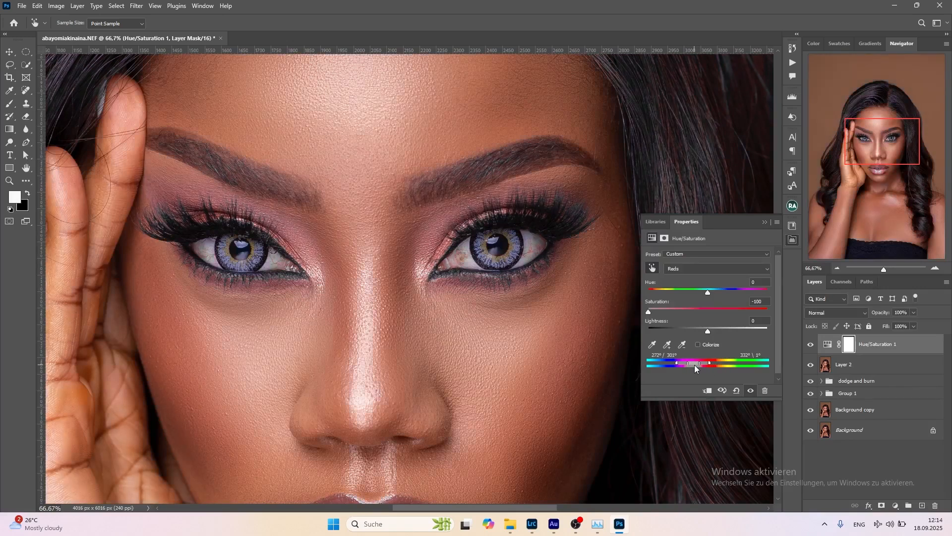
left_click_drag(694, 365, 695, 363)
mouse_move(698, 365)
left_mouse_down()
mouse_move(719, 365)
mouse_move(710, 365)
left_mouse_up()
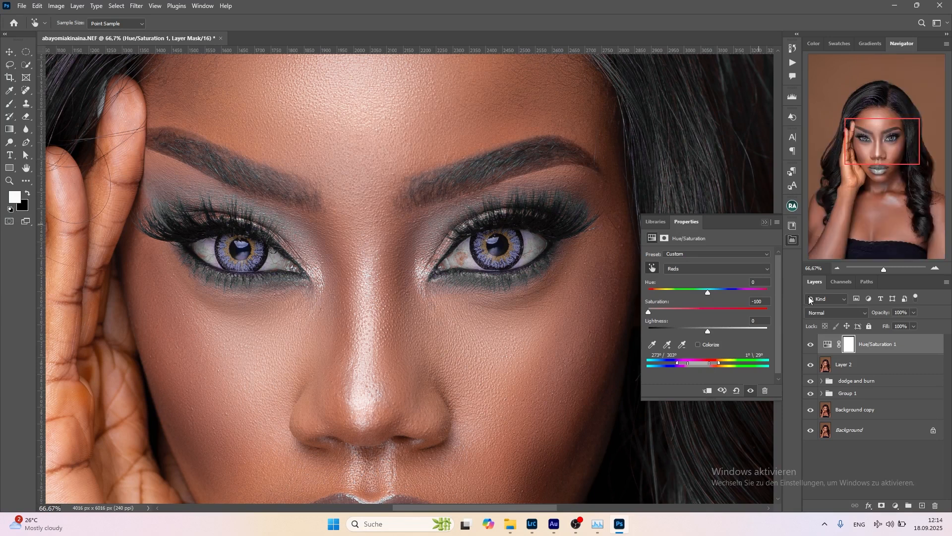
- Invert the Hue/Saturation mask to black and paint white over the eye whites to remove their redness
left_click(847, 345)
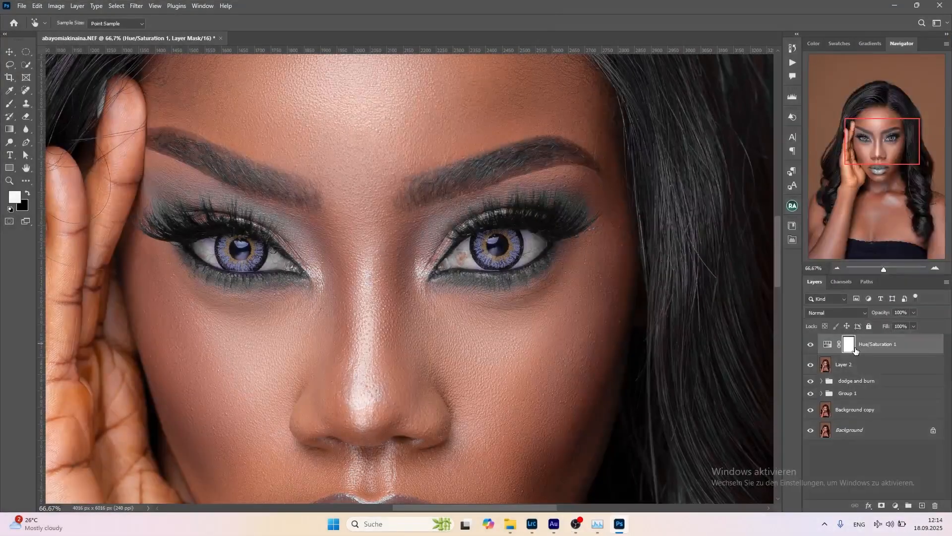
key("ctrl+i")
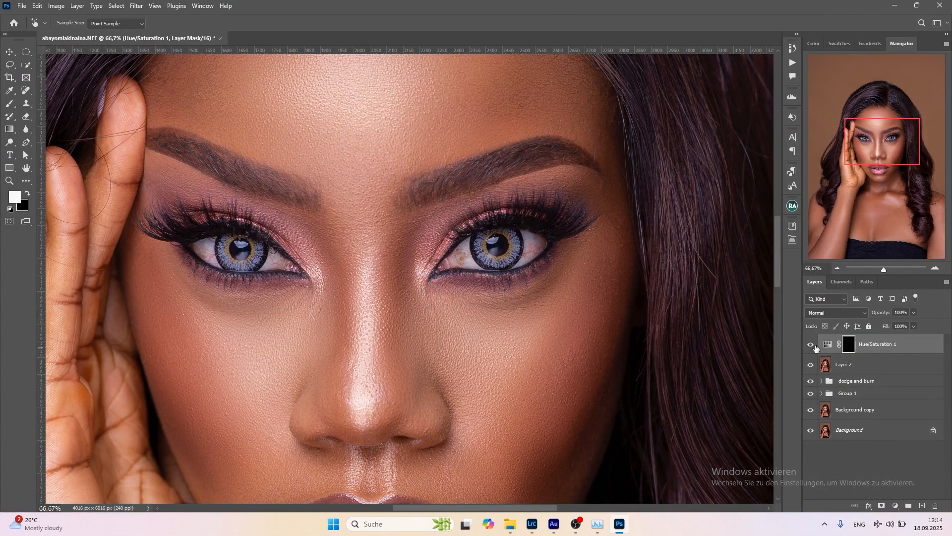
key("b")
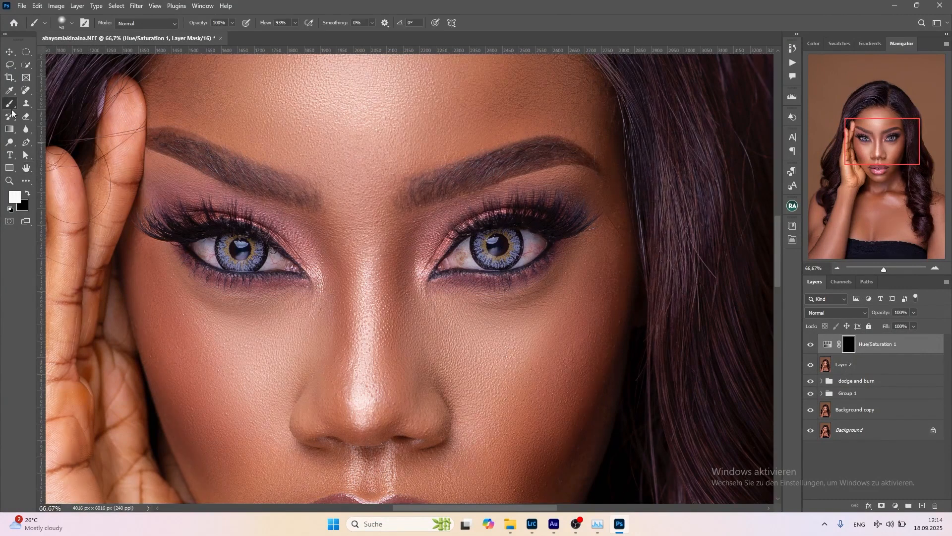
scroll(516, 243, "up", 4)
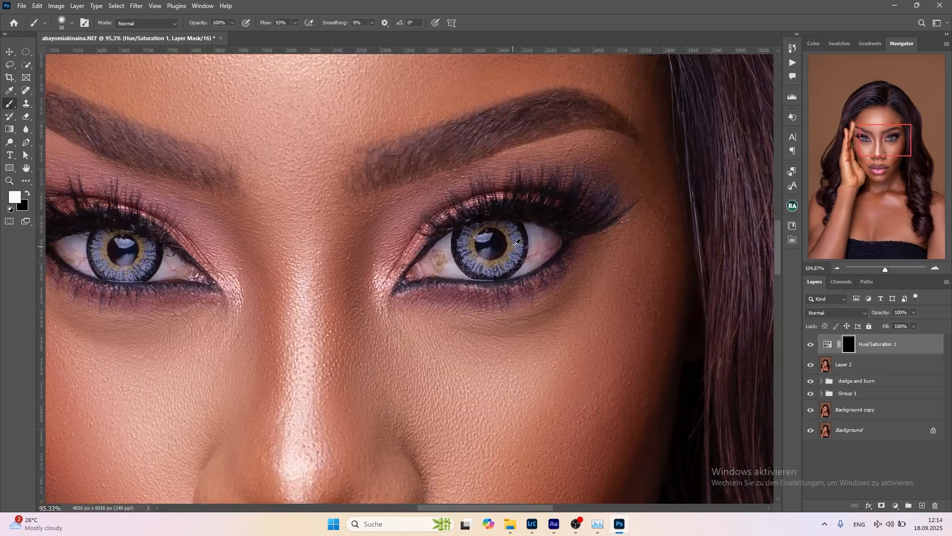
scroll(518, 243, "up", 1)
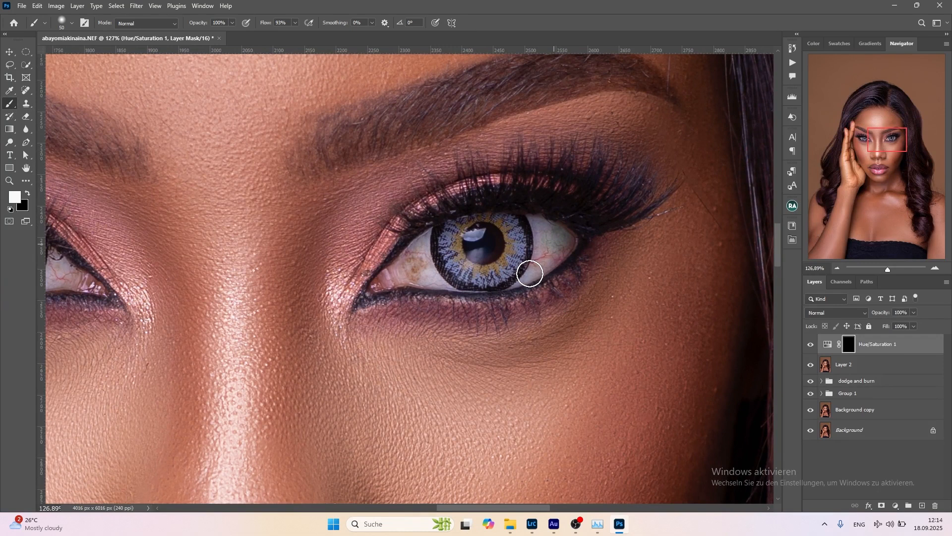
right_click(8, 104)
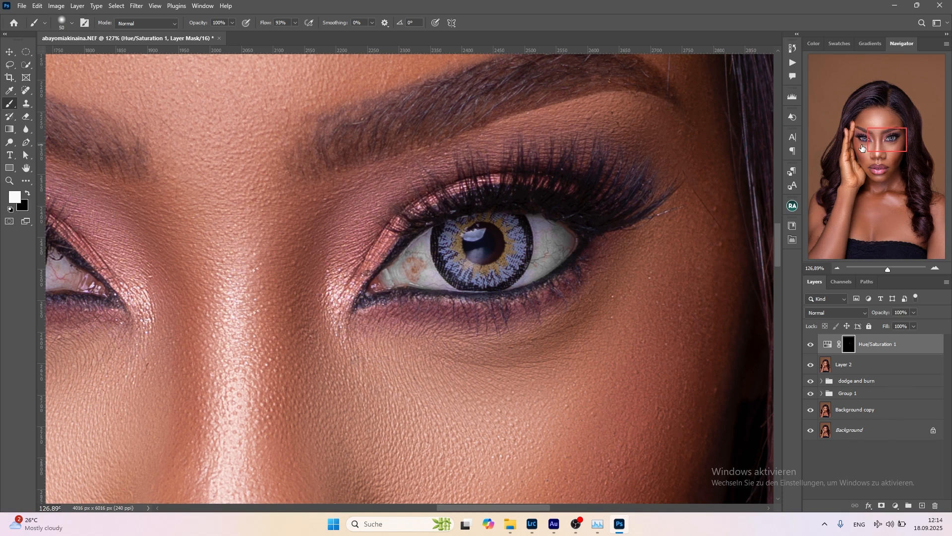
- Fit the whole portrait in view and close the document, saving its changes
key("ctrl+0")
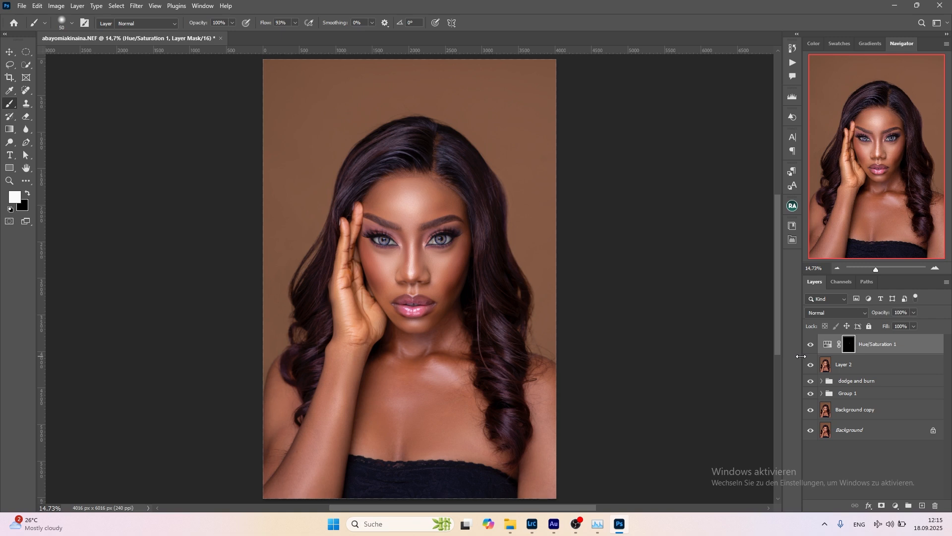
key("ctrl+w")
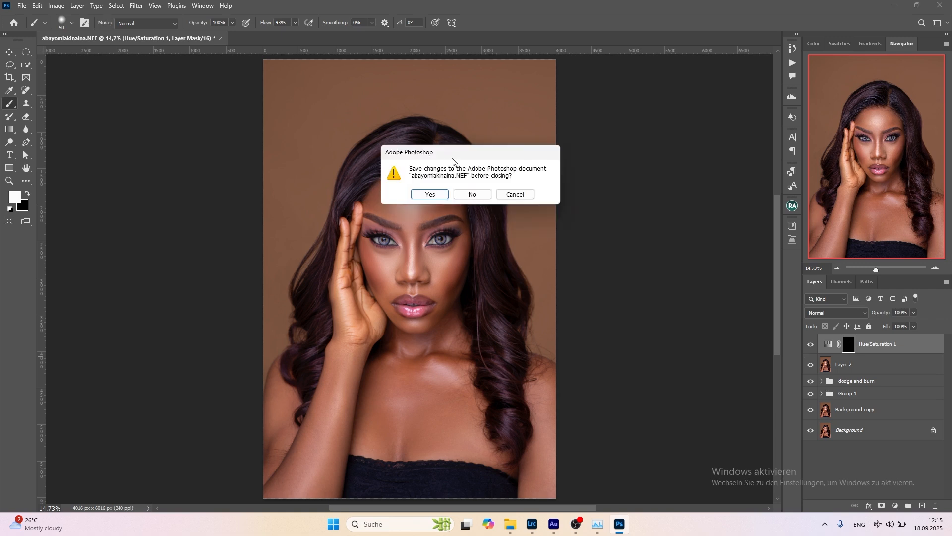
left_click(430, 194)
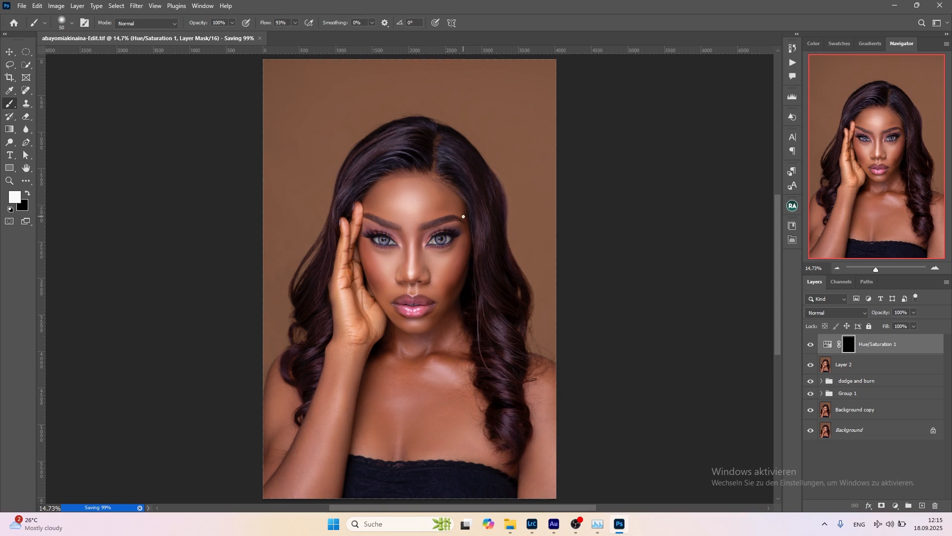
- Switch to Lightroom Classic, view the original NEF for comparison and select the retouched TIF in Develop
left_click(536, 524)
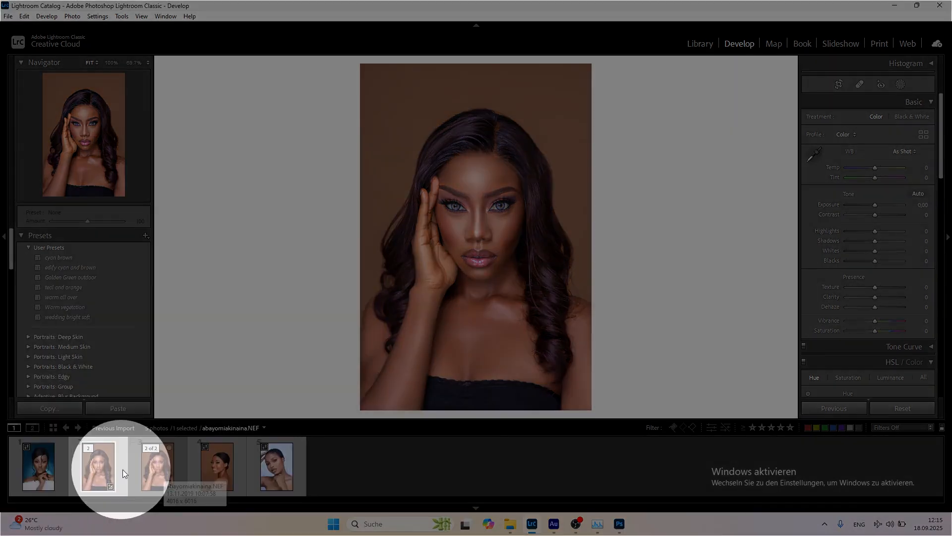
left_click(166, 457)
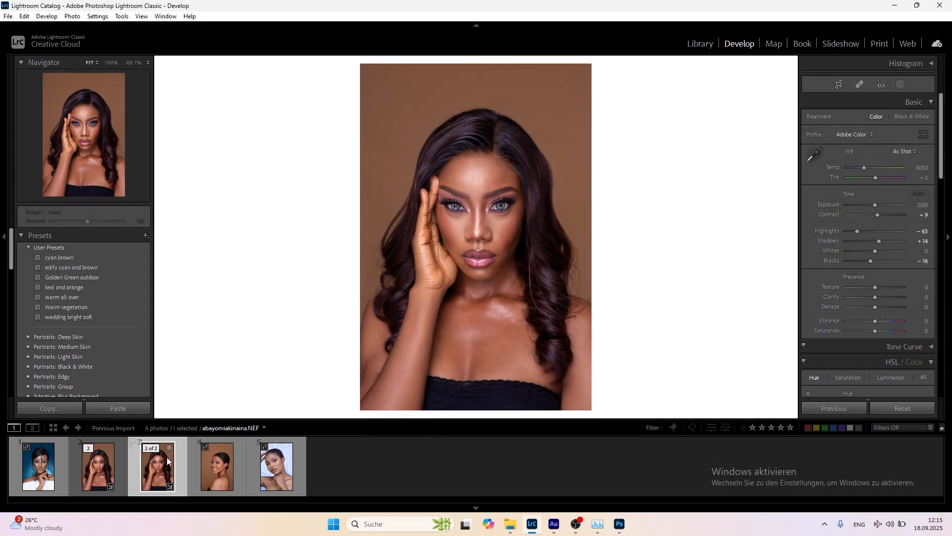
left_click(103, 465)
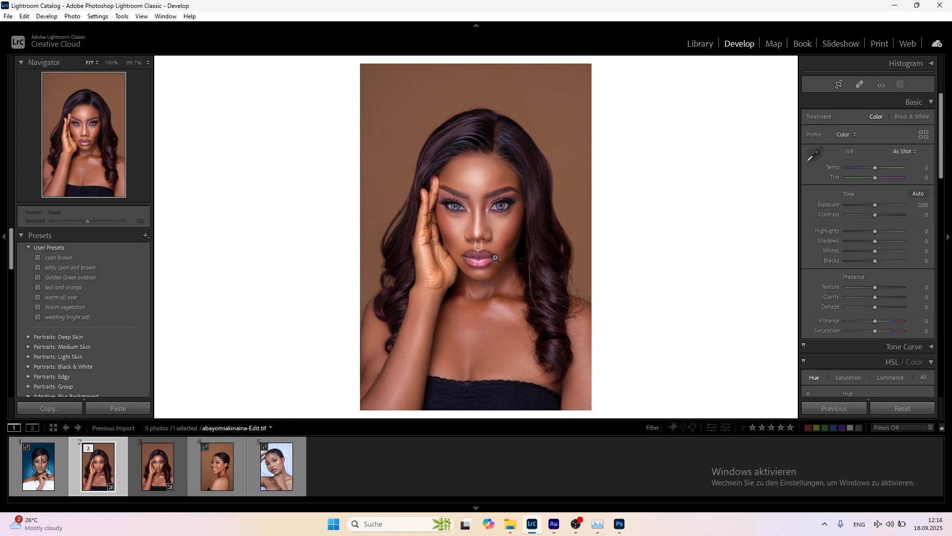
- Try HSL luminance values of -85 for red and +22 for orange, and reset the orange
scroll(877, 254, "down", 5)
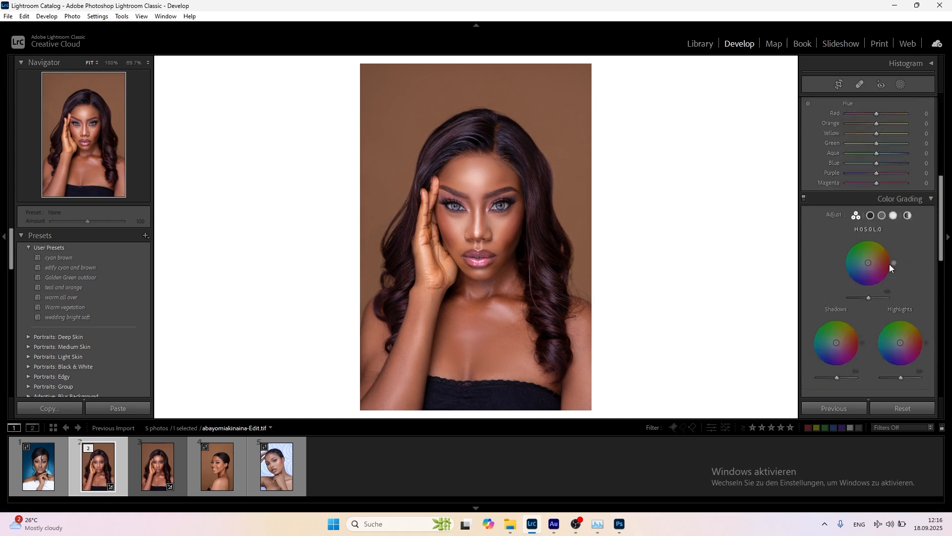
scroll(889, 264, "up", 2)
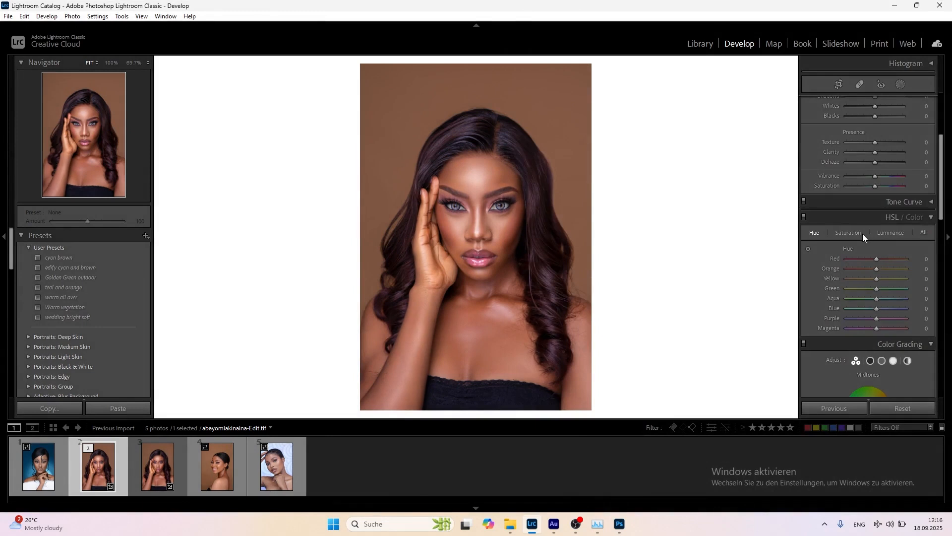
left_click(887, 234)
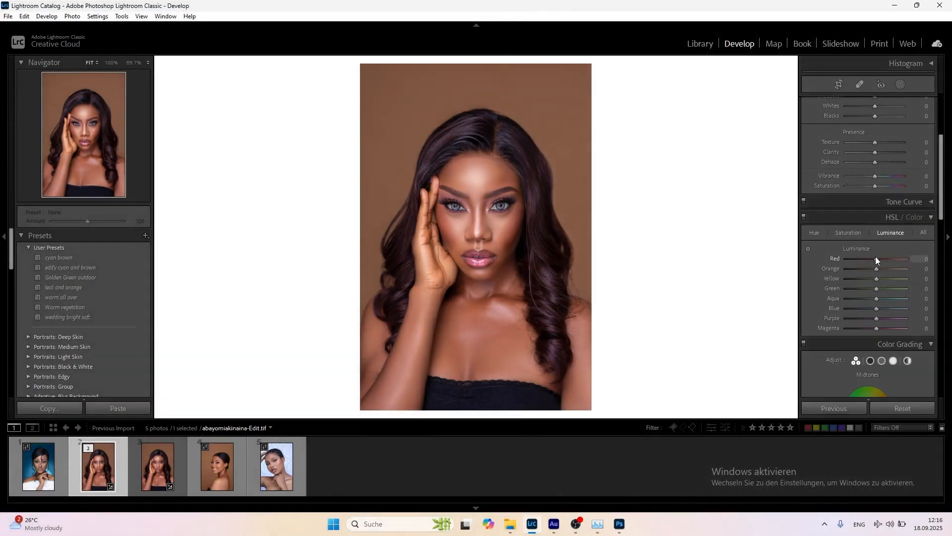
mouse_move(876, 257)
left_mouse_down()
mouse_move(863, 257)
mouse_move(888, 254)
mouse_move(842, 260)
mouse_move(884, 259)
mouse_move(848, 260)
mouse_move(882, 269)
left_mouse_up()
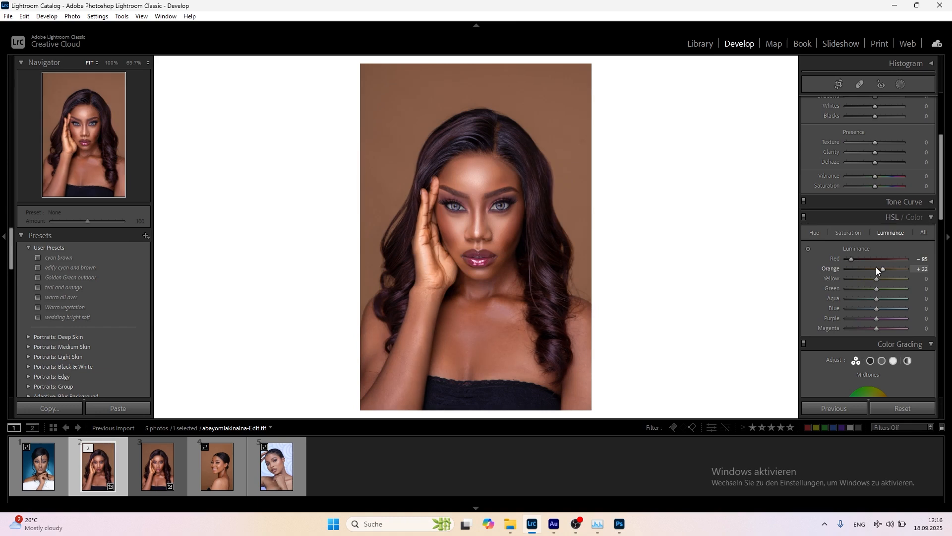
double_click(883, 267)
- Try a milder HSL red luminance of -37 on the portrait
left_click_drag(854, 260, 877, 260)
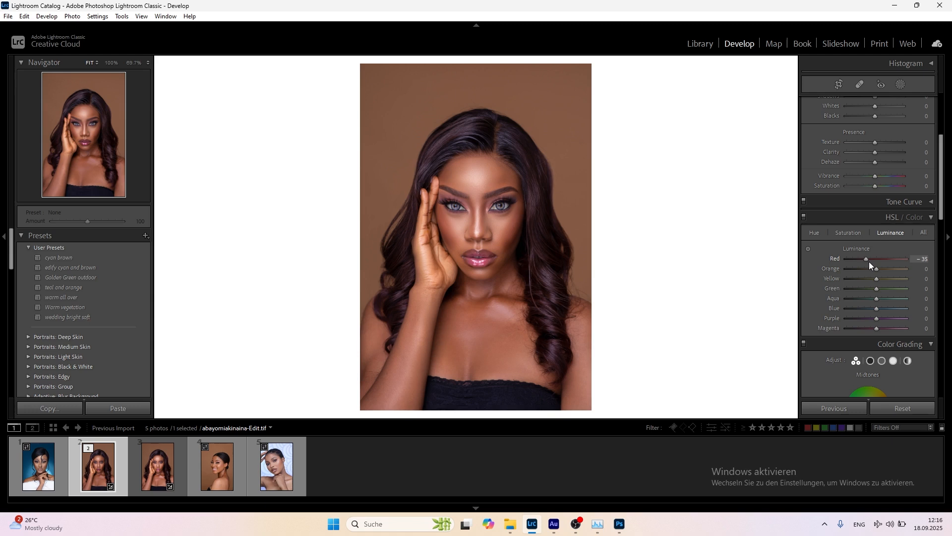
left_click(851, 234)
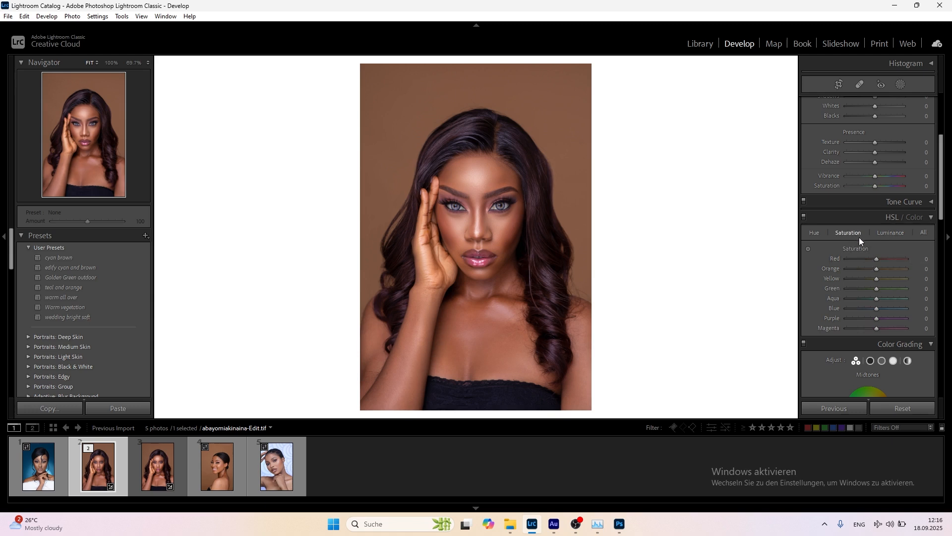
left_click_drag(867, 257, 882, 255)
left_click(885, 233)
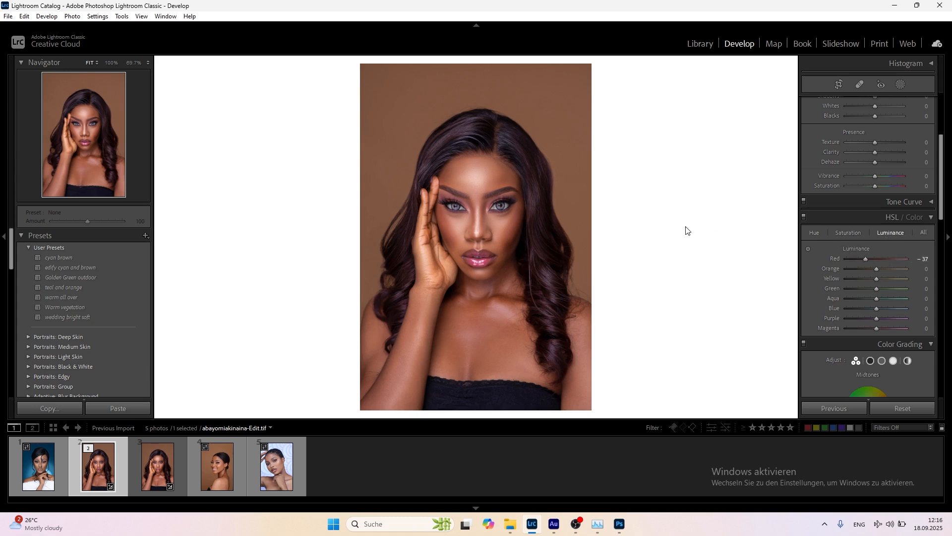
- Compare the portrait before and after side by side, examining the eye and forehead up close
key("y")
key("y")
key("y")
left_click(325, 212)
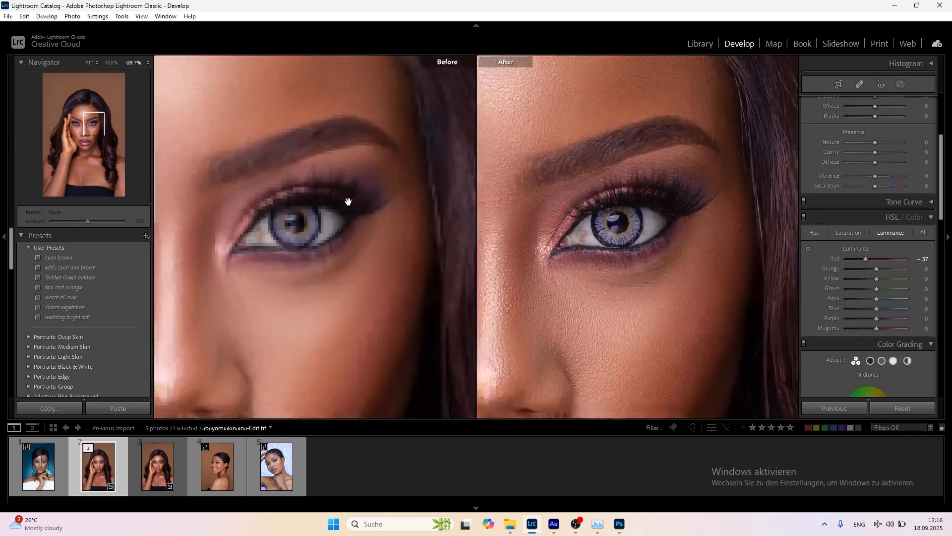
left_click_drag(289, 132, 287, 242)
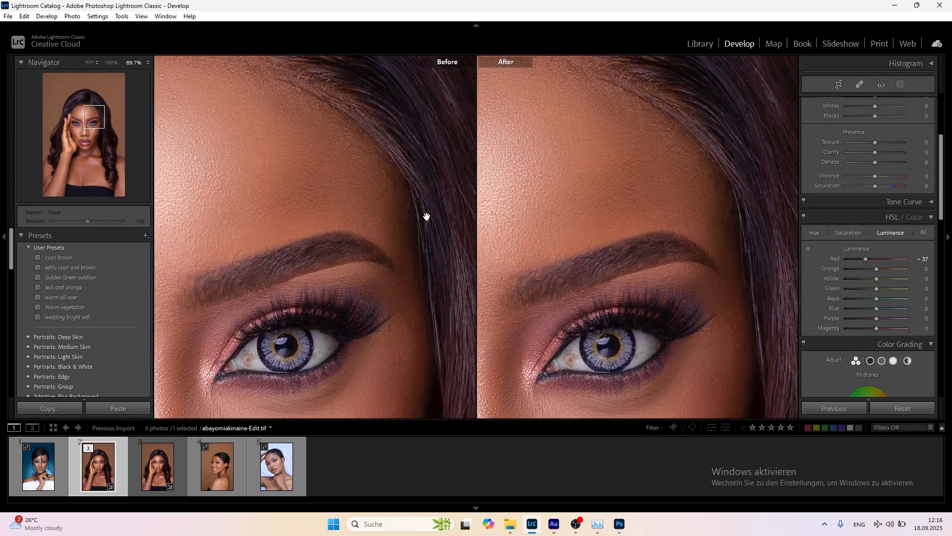
- Reset the HSL red luminance and set it to -33
mouse_move(865, 258)
left_mouse_down()
mouse_move(845, 258)
mouse_move(862, 261)
left_mouse_up()
double_click(865, 258)
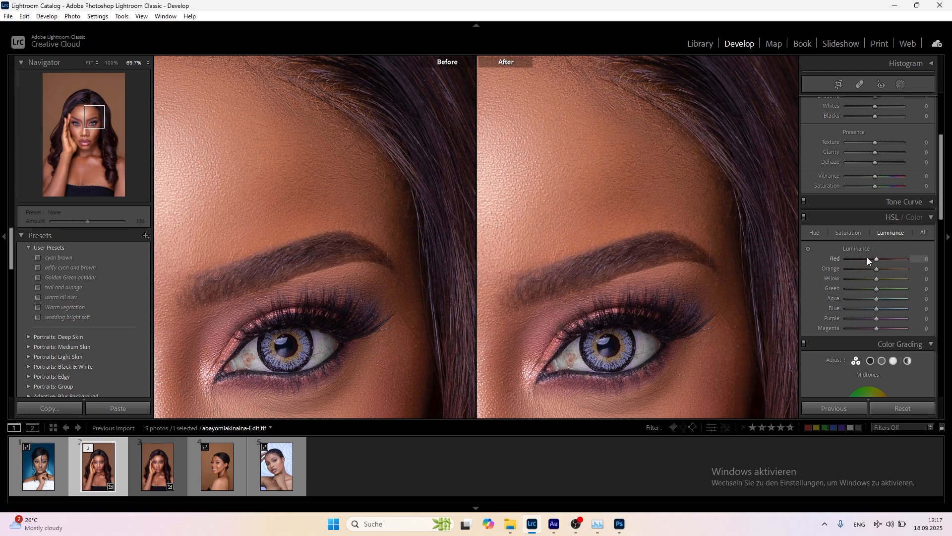
left_click(868, 257)
left_click_drag(867, 258, 867, 259)
- Set the HSL saturation to +5 for red and -7 for orange, and return to the single full-image view
left_click(848, 233)
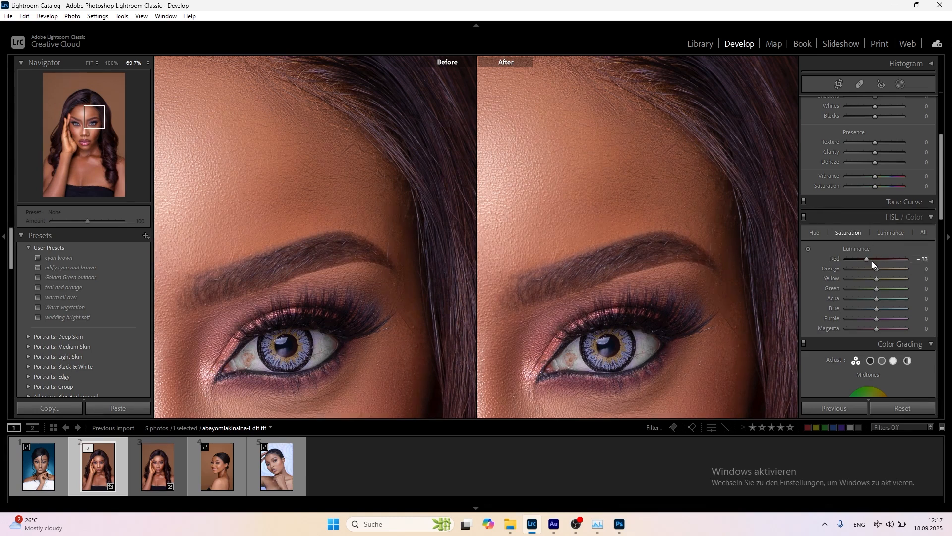
left_click(878, 257)
left_click(496, 232)
key("y")
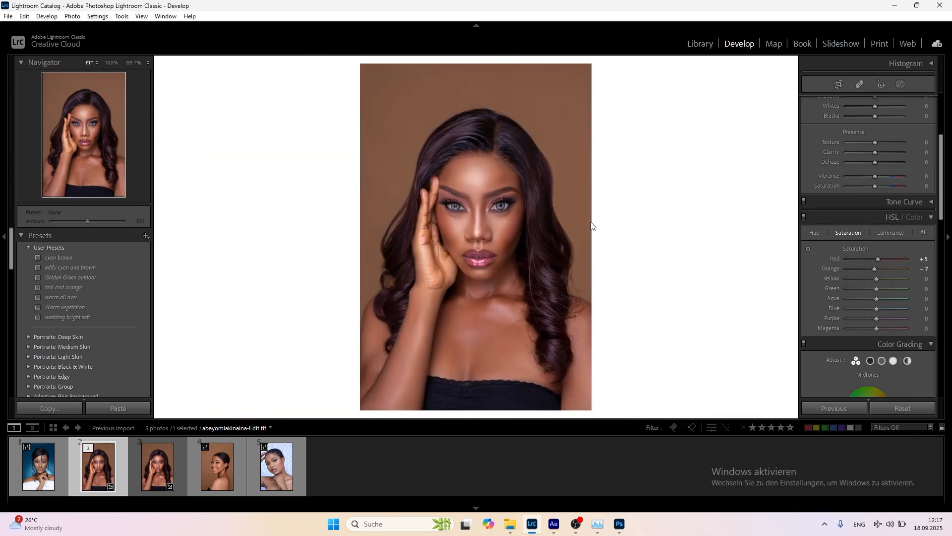